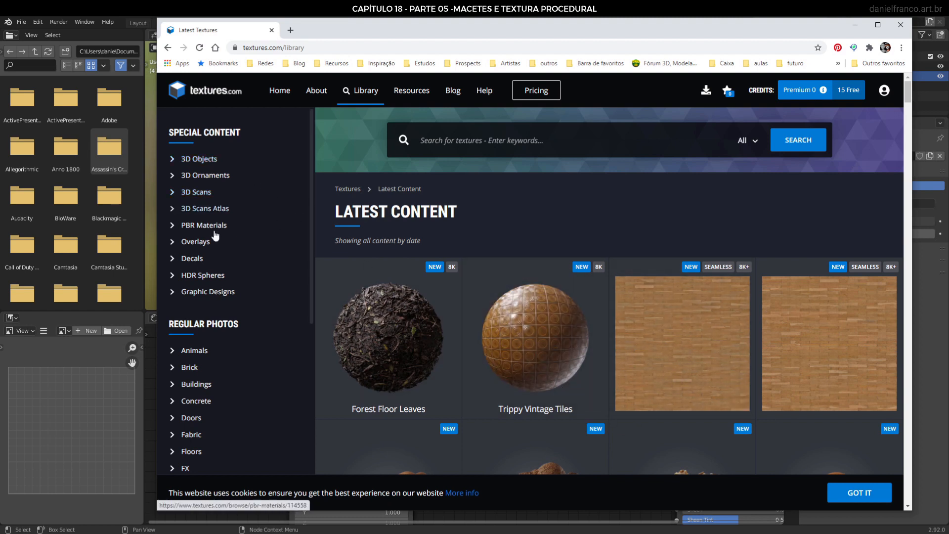
Browse the textures.com library's Ground and Ornaments categories and look through the Arches photo sets
{"action": "scroll", "coordinate": [215, 242], "scroll_direction": "down", "scroll_amount": 7}
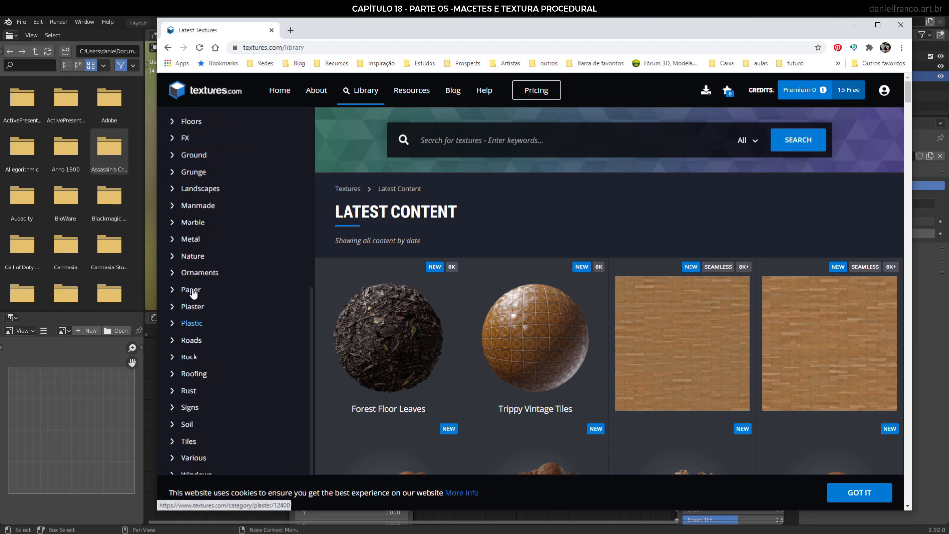
{"action": "scroll", "coordinate": [203, 242], "scroll_direction": "up", "scroll_amount": 3}
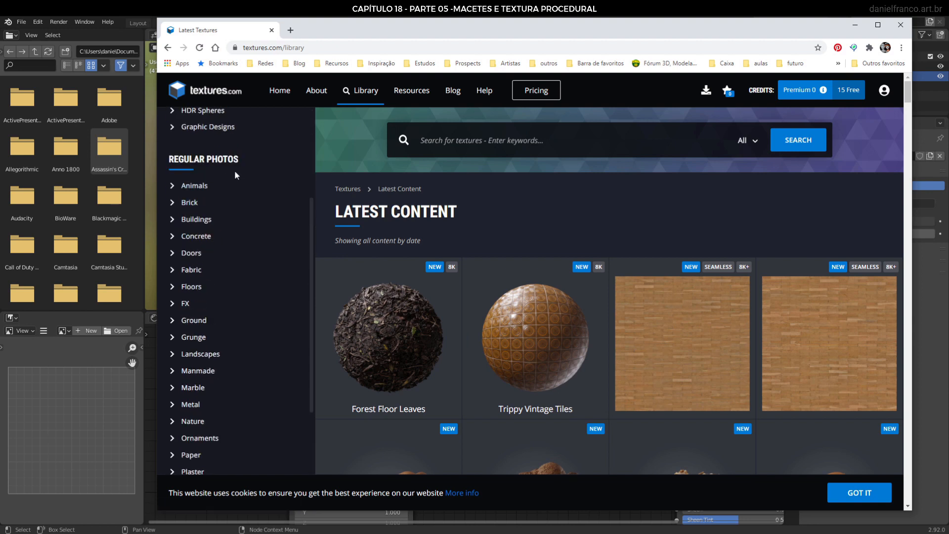
{"action": "left_click", "coordinate": [199, 322]}
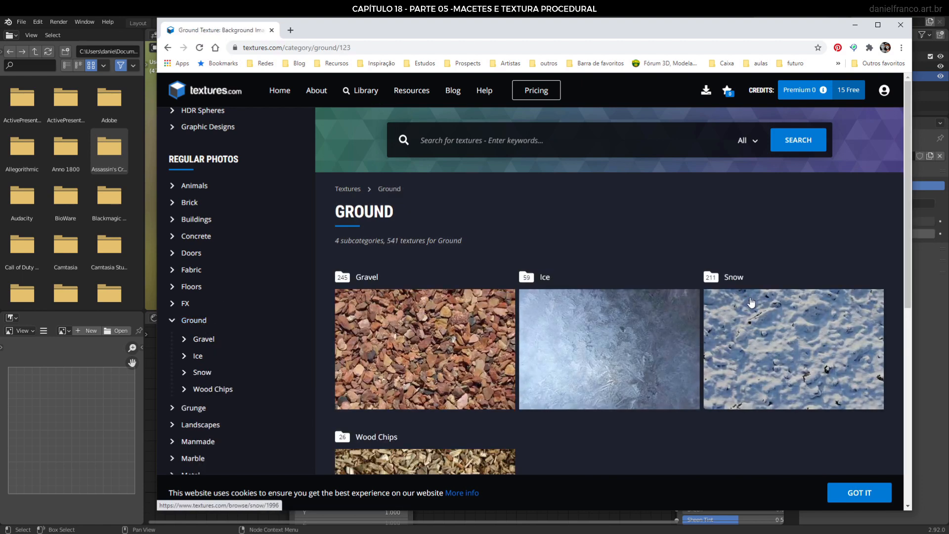
{"action": "scroll", "coordinate": [244, 400], "scroll_direction": "down", "scroll_amount": 3}
{"action": "left_click", "coordinate": [192, 342]}
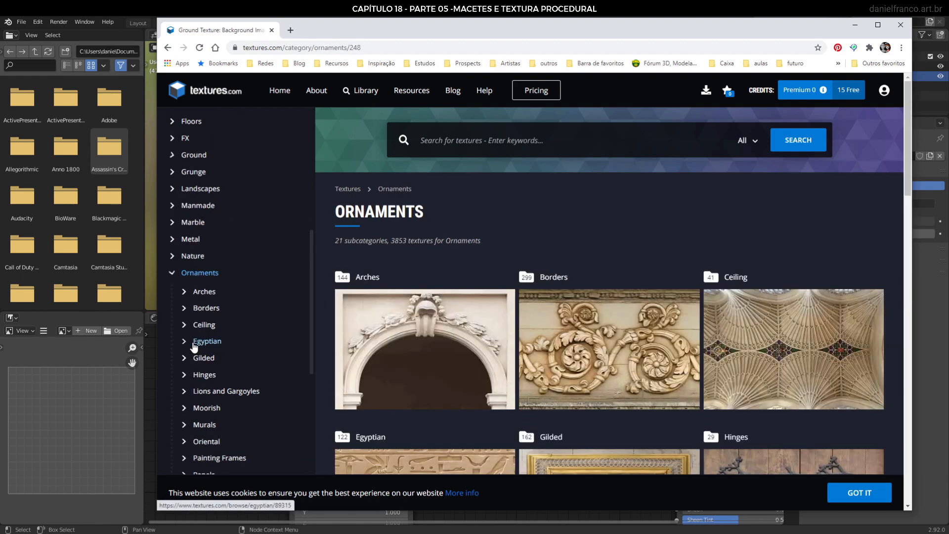
{"action": "left_click", "coordinate": [431, 384]}
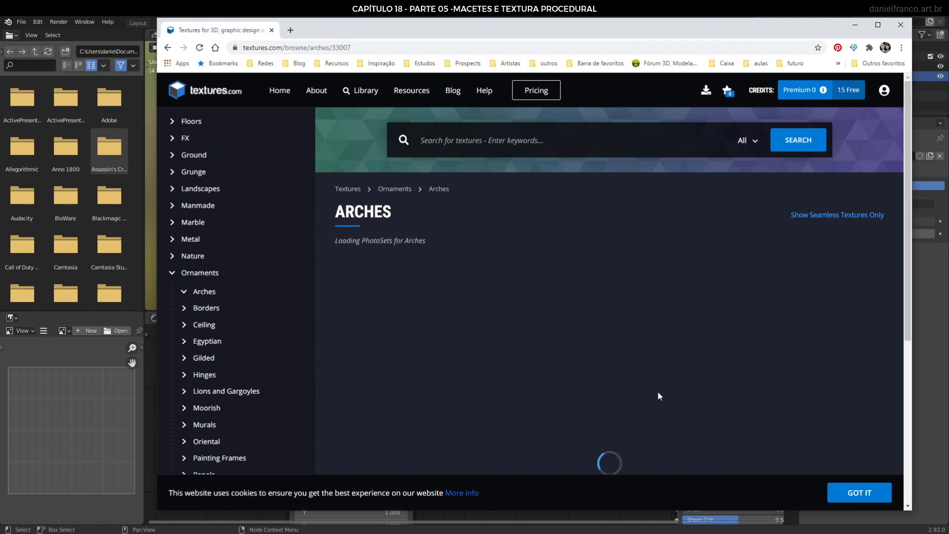
{"action": "scroll", "coordinate": [657, 390], "scroll_direction": "down", "scroll_amount": 3}
{"action": "scroll", "coordinate": [603, 346], "scroll_direction": "down", "scroll_amount": 5}
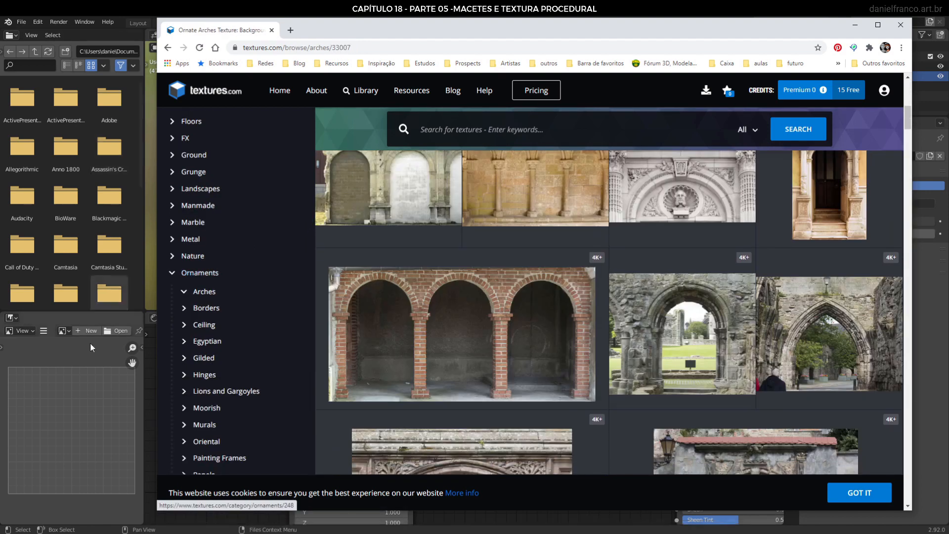
View the Base Pattern textures in the Marble category and switch back to Blender
{"action": "left_click", "coordinate": [192, 223]}
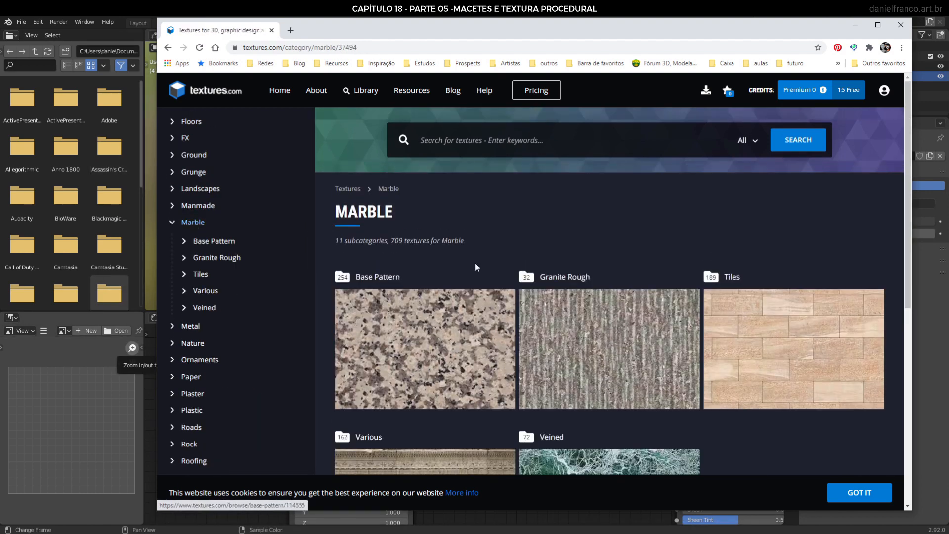
{"action": "left_click", "coordinate": [460, 330]}
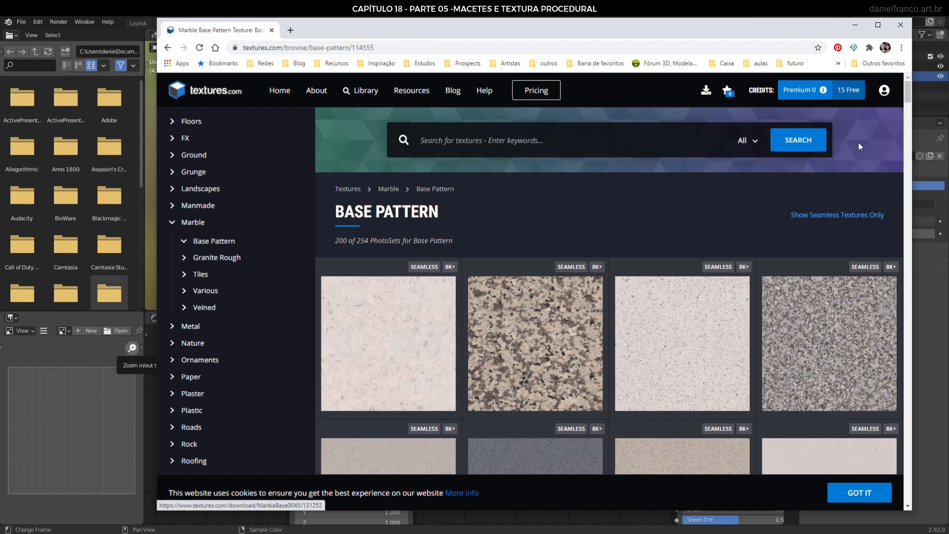
{"action": "left_click", "coordinate": [855, 25]}
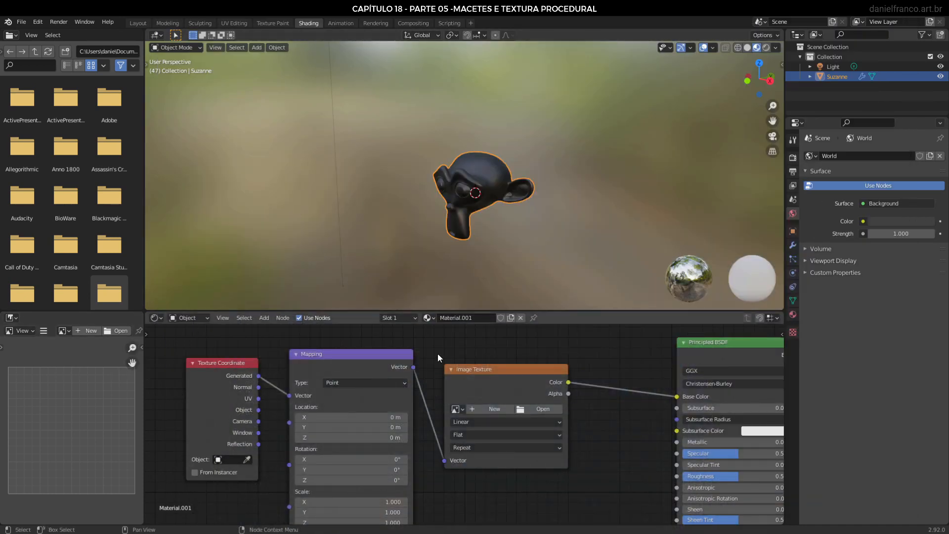
Load the seamless TexturesCom JPG from the capitulo18e folder into the Image Texture node
{"action": "left_click", "coordinate": [539, 409]}
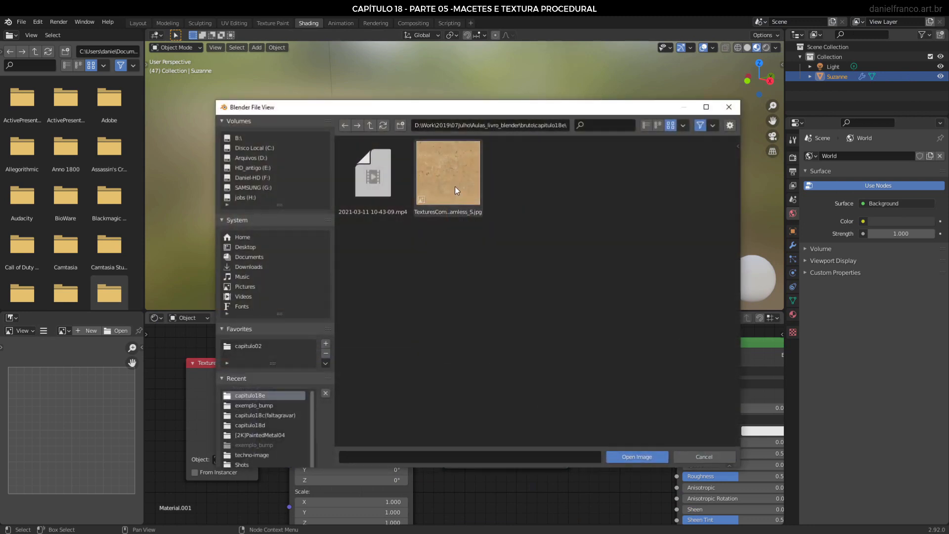
{"action": "double_click", "coordinate": [455, 186]}
{"action": "scroll", "coordinate": [516, 201], "scroll_direction": "up", "scroll_amount": 6}
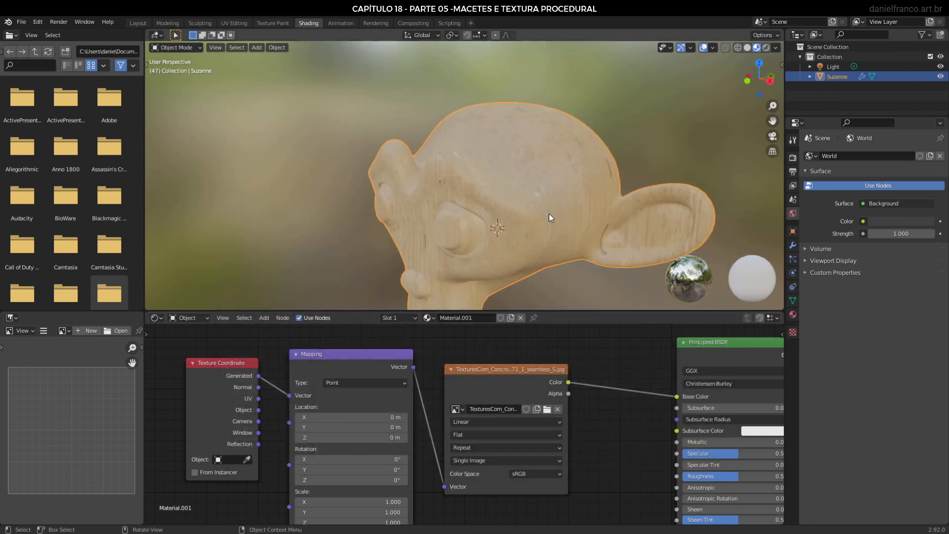
Set the Image Texture node's projection to Box and inspect the texture on the monkey head
{"action": "middle_click_drag", "start_coordinate": [520, 438], "coordinate": [466, 377]}
{"action": "left_click", "coordinate": [467, 384]}
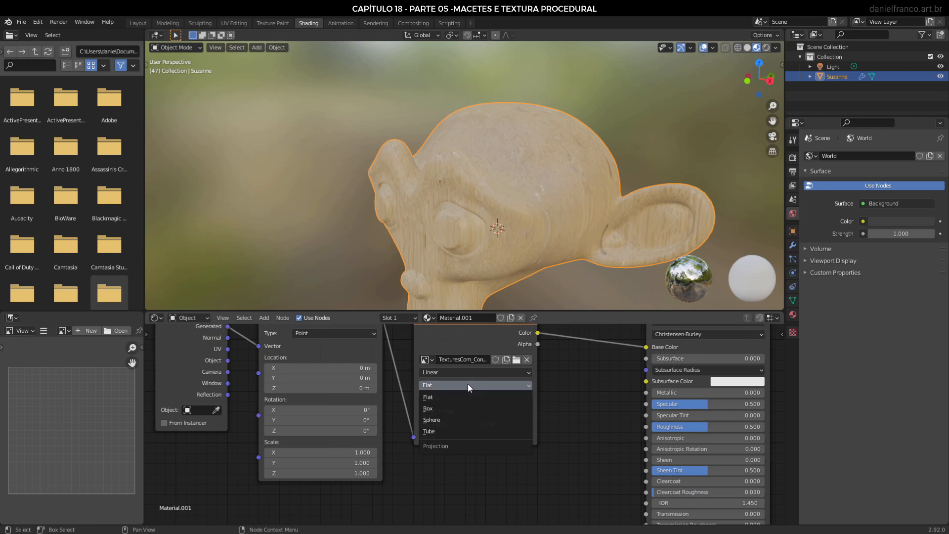
{"action": "left_click", "coordinate": [454, 407]}
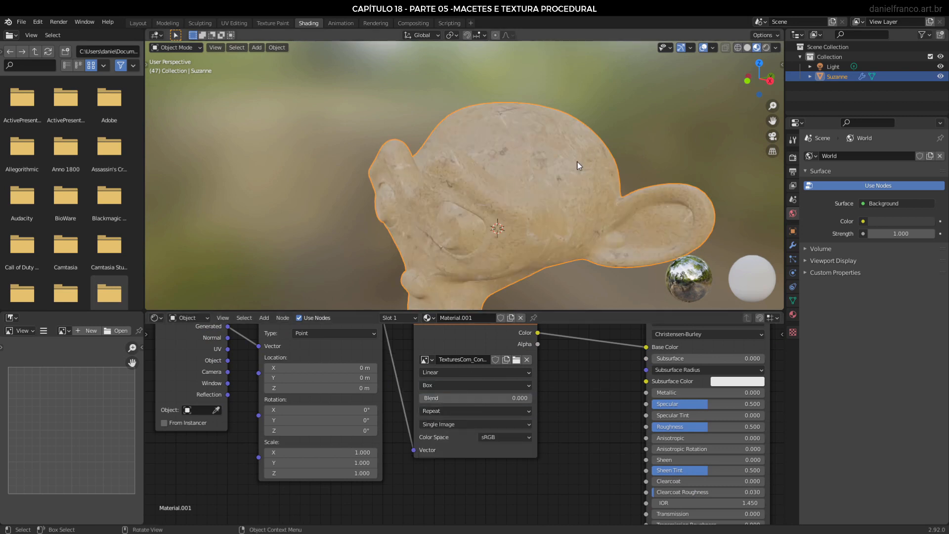
{"action": "scroll", "coordinate": [579, 178], "scroll_direction": "up", "scroll_amount": 2}
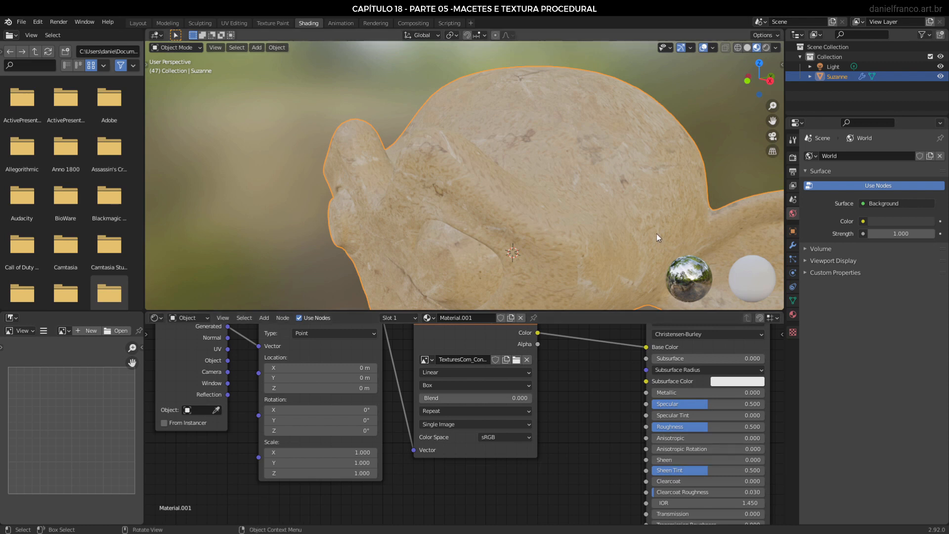
Move the Principled BSDF and Material Output nodes farther right to make room after the Image Texture node
{"action": "scroll", "coordinate": [643, 407], "scroll_direction": "down", "scroll_amount": 3}
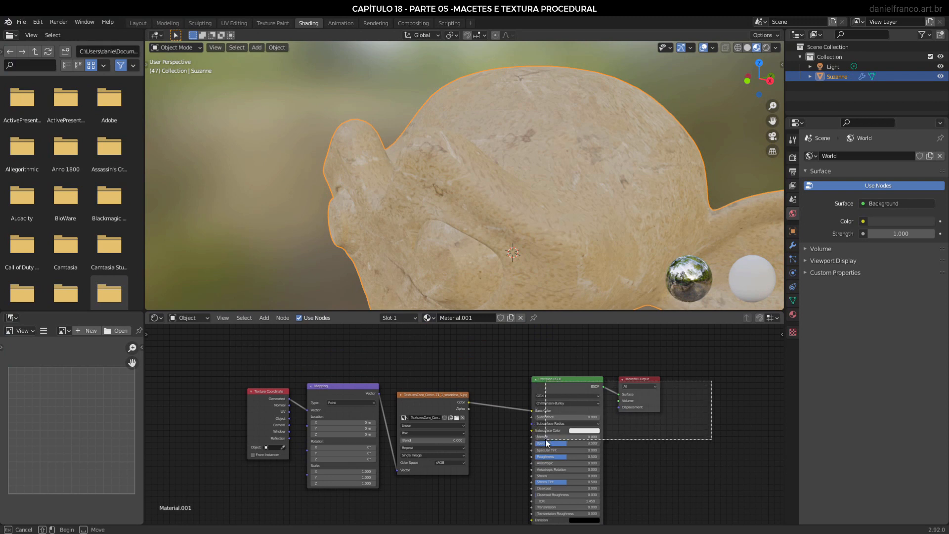
{"action": "key", "text": "g"}
{"action": "left_click", "coordinate": [621, 429]}
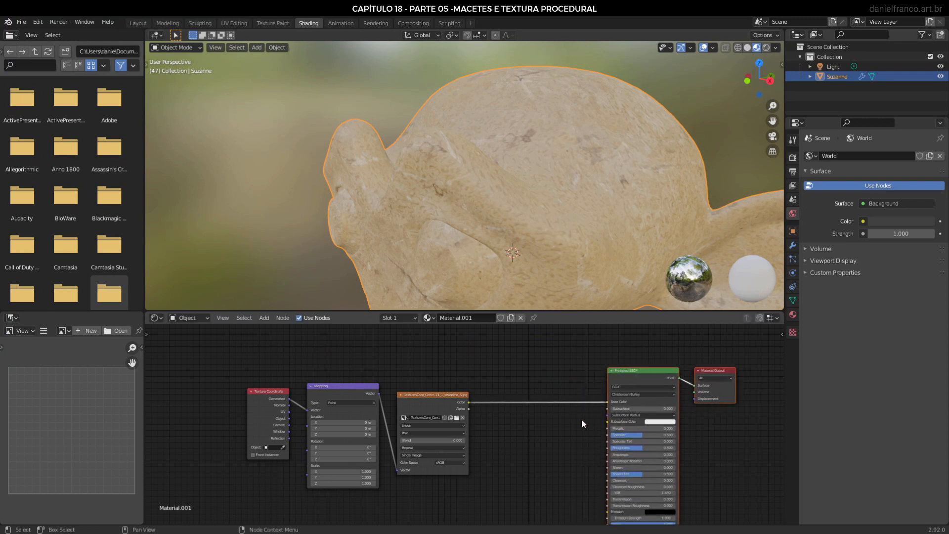
Search the add-ons in the preferences for "node" and check whether Node Wrangler is enabled
{"action": "left_click", "coordinate": [44, 22]}
{"action": "left_click", "coordinate": [57, 161]}
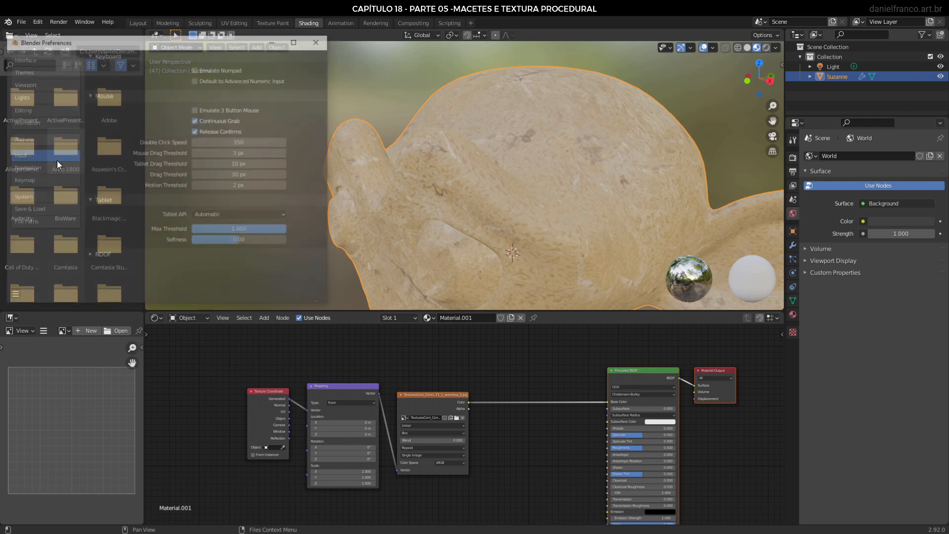
{"action": "left_click", "coordinate": [35, 139]}
{"action": "left_click", "coordinate": [282, 71]}
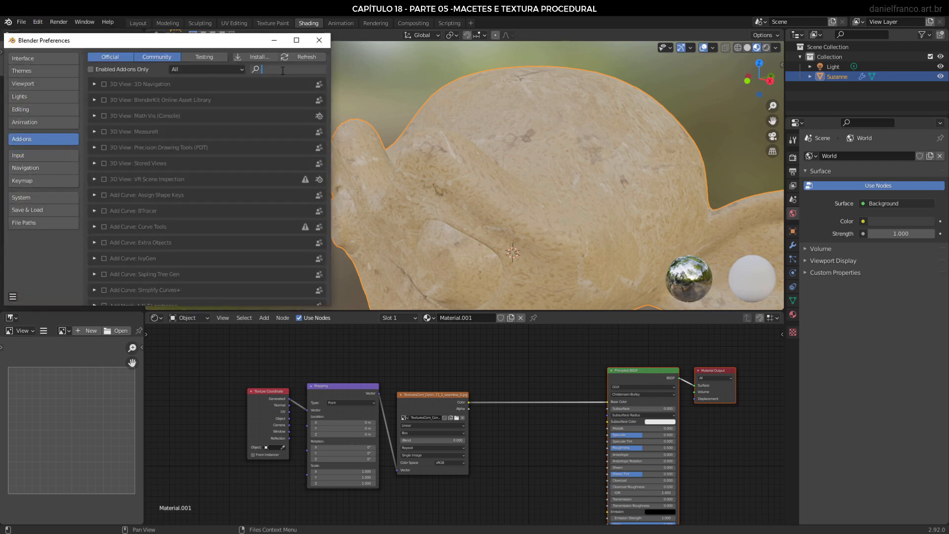
{"action": "type", "text": "node"}
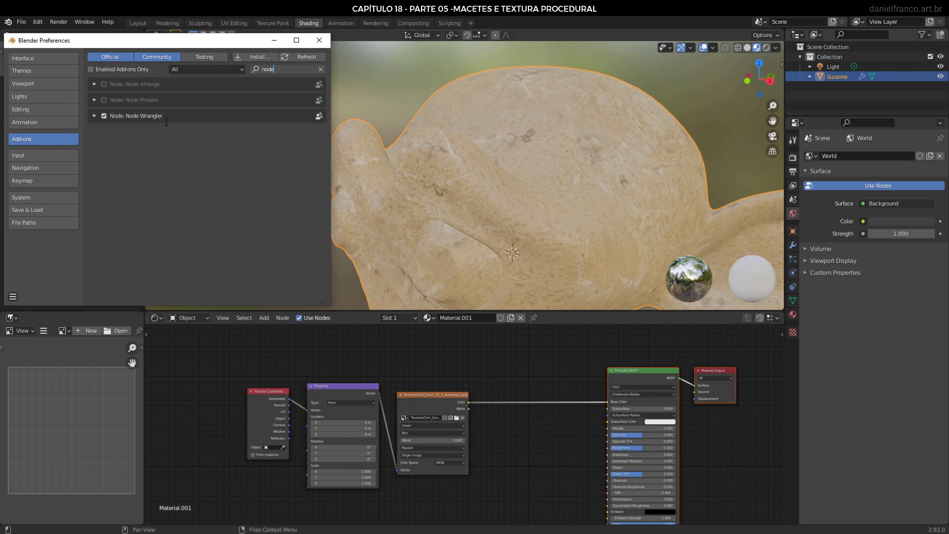
{"action": "left_click", "coordinate": [328, 39]}
Preview the Image Texture node's color output directly on the monkey head through a Node Wrangler Viewer
{"action": "scroll", "coordinate": [464, 417], "scroll_direction": "up", "scroll_amount": 2}
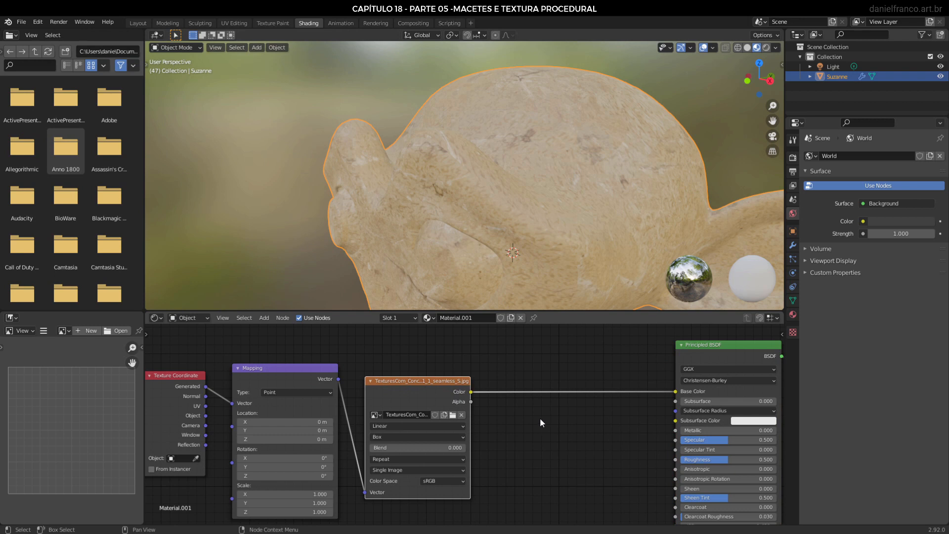
{"action": "key", "text": "ctrl"}
{"action": "key", "text": "shift"}
{"action": "left_click", "coordinate": [434, 395], "text": "ctrl+shift"}
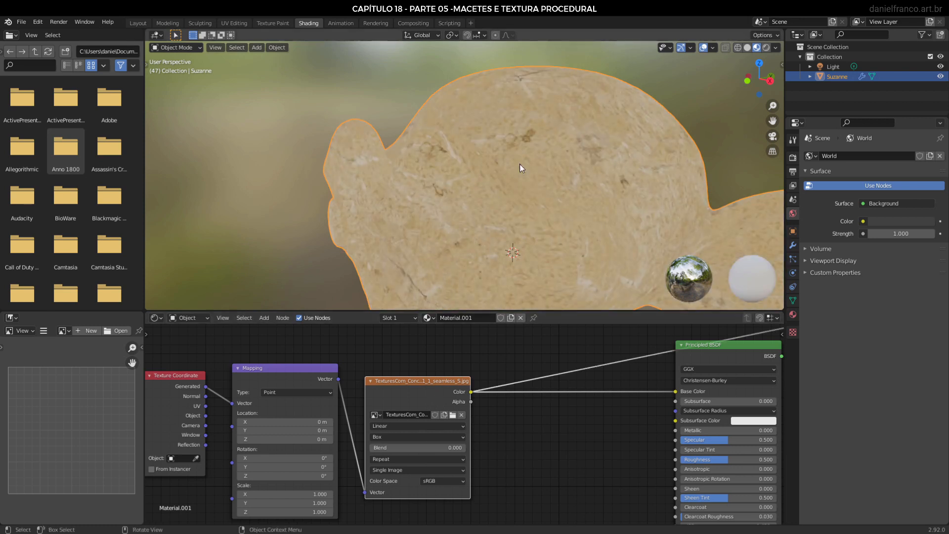
Switch the preview back to the Principled BSDF so it feeds the Material Output's Surface
{"action": "middle_click_drag", "start_coordinate": [431, 390], "coordinate": [333, 435]}
{"action": "left_click_drag", "start_coordinate": [257, 470], "coordinate": [247, 427]}
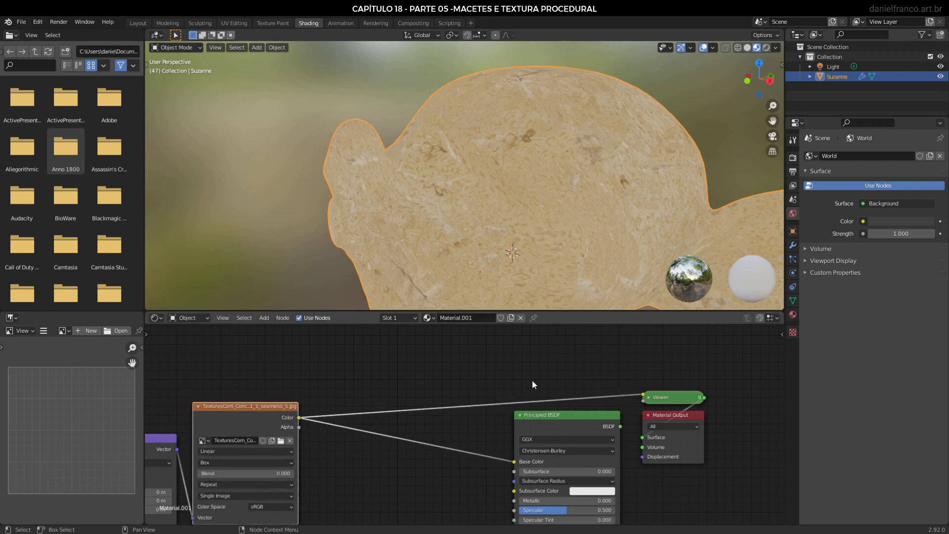
{"action": "left_click", "coordinate": [558, 422], "text": "ctrl+shift"}
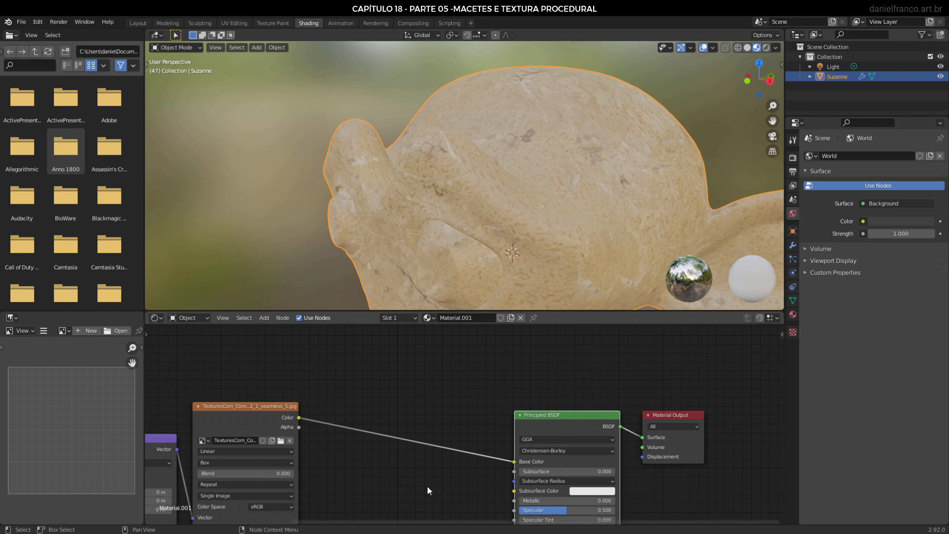
Add a Hue Saturation Value node and insert it on the link between the Image Texture and Principled BSDF
{"action": "middle_click_drag", "start_coordinate": [412, 474], "coordinate": [510, 472]}
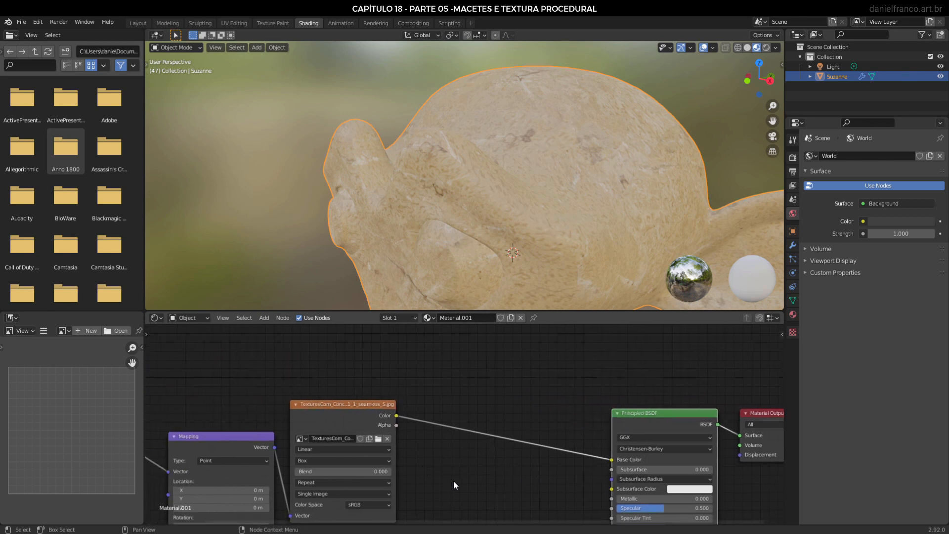
{"action": "key", "text": "shift+a"}
{"action": "mouse_move", "coordinate": [452, 464]}
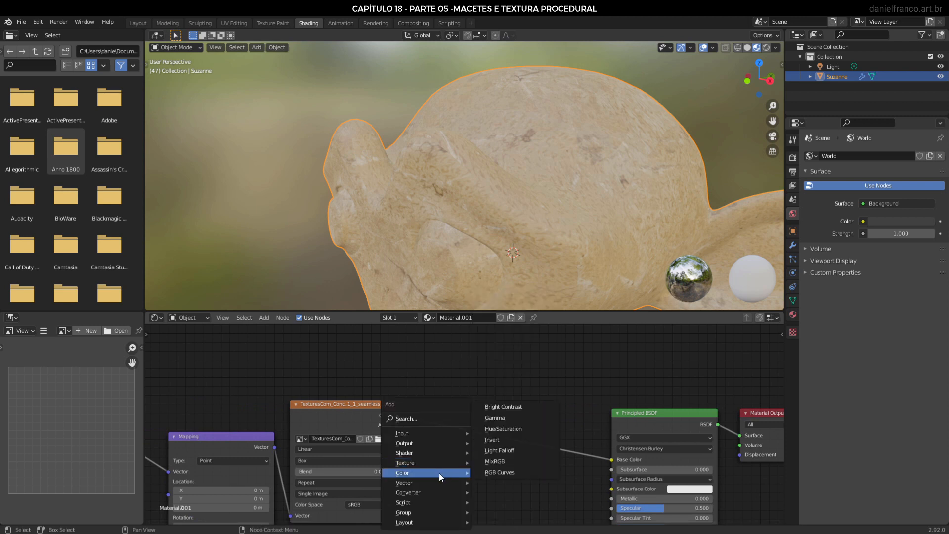
{"action": "left_click", "coordinate": [513, 430]}
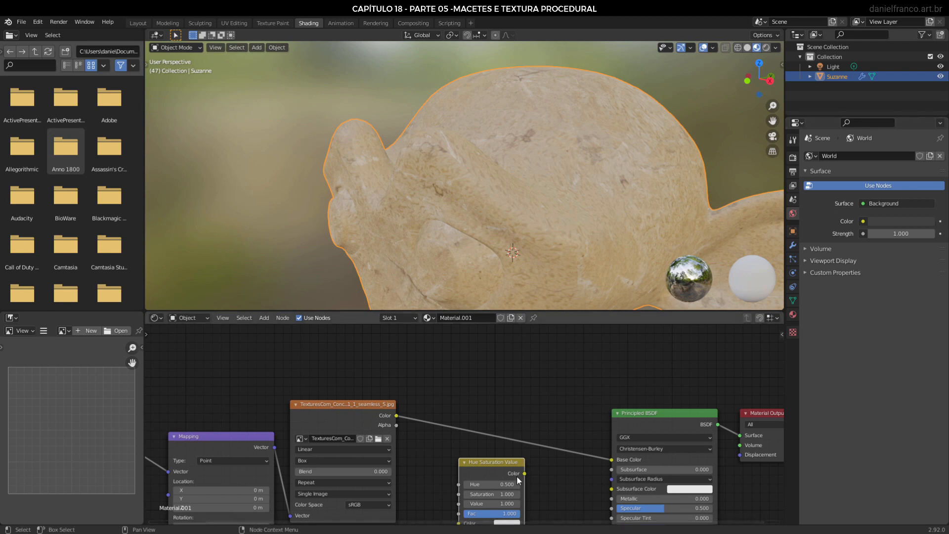
{"action": "left_click_drag", "start_coordinate": [479, 465], "coordinate": [466, 410]}
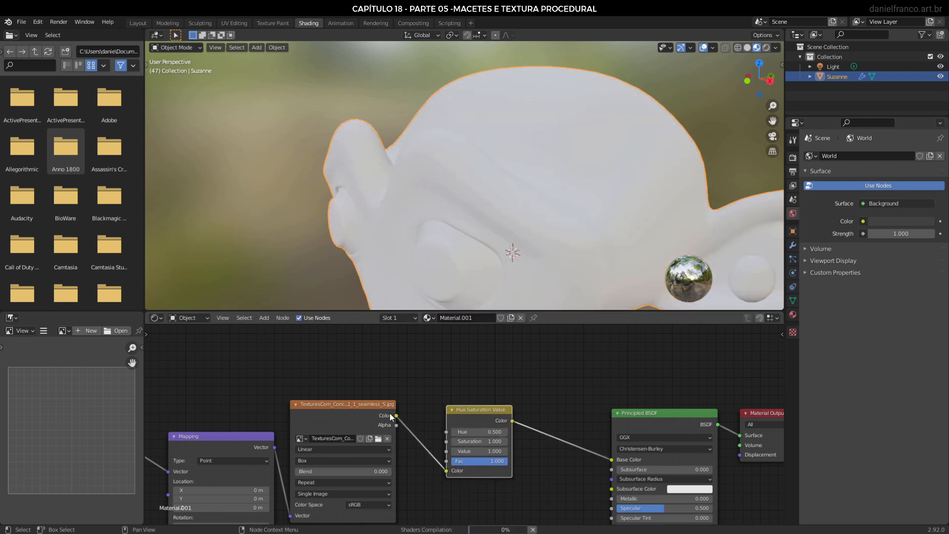
Try a Hue of 0.700 on the Hue Saturation Value node and lower it to 0.300
{"action": "scroll", "coordinate": [496, 426], "scroll_direction": "up", "scroll_amount": 3}
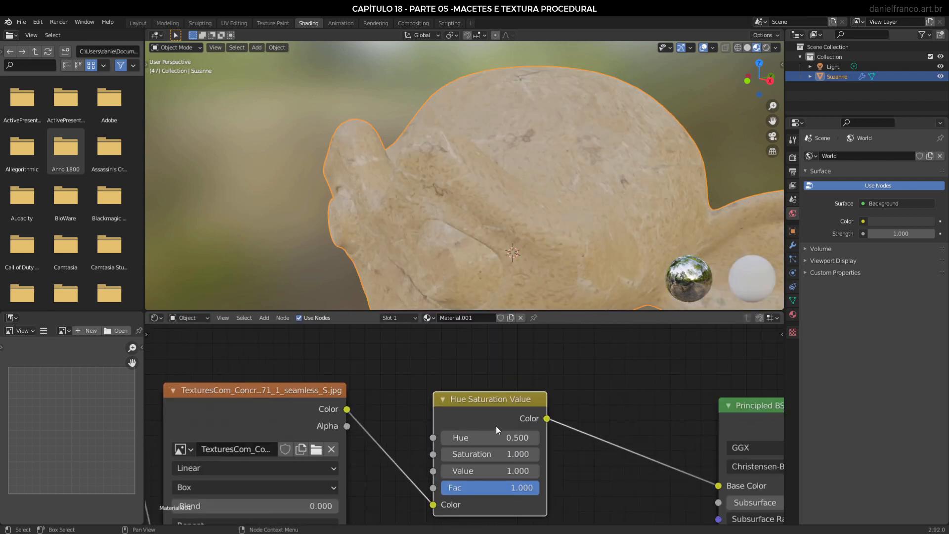
{"action": "scroll", "coordinate": [496, 429], "scroll_direction": "up", "scroll_amount": 1}
{"action": "left_click", "coordinate": [558, 444]}
{"action": "left_click", "coordinate": [559, 444]}
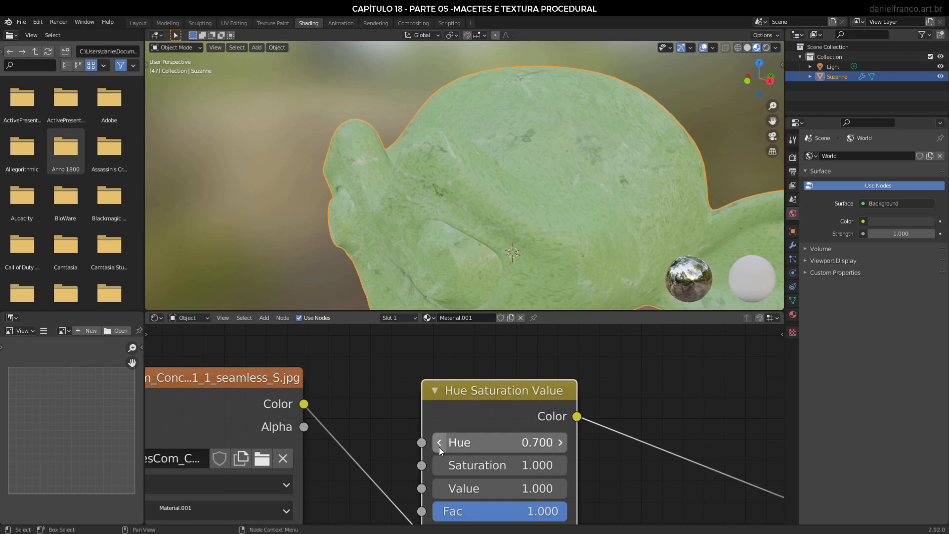
{"action": "left_click", "coordinate": [439, 446]}
{"action": "left_click", "coordinate": [438, 447]}
{"action": "left_click", "coordinate": [439, 447]}
{"action": "left_click", "coordinate": [438, 447]}
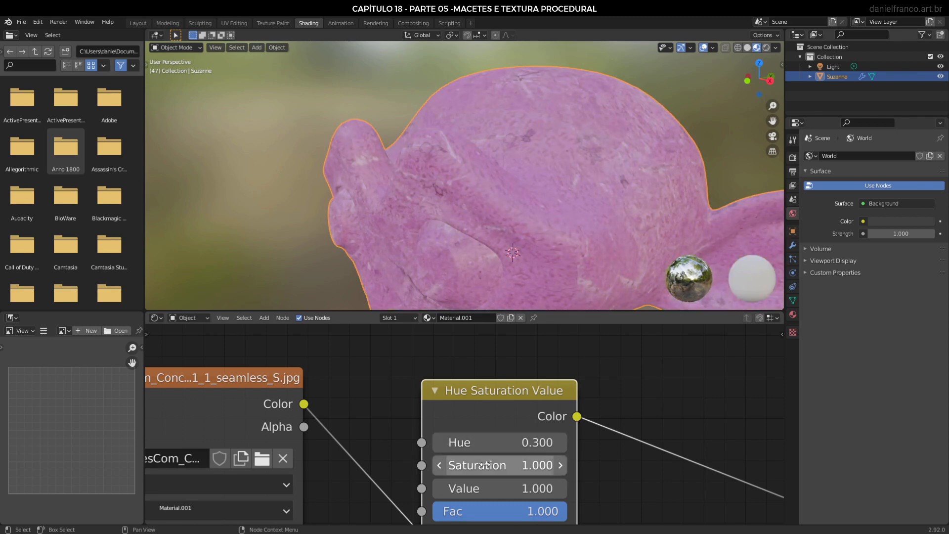
Lower the Saturation of the Hue Saturation Value node to 0.200
{"action": "left_click", "coordinate": [443, 467]}
{"action": "left_click", "coordinate": [444, 467]}
{"action": "left_click", "coordinate": [443, 466]}
{"action": "left_click", "coordinate": [443, 466]}
{"action": "left_click", "coordinate": [443, 467]}
{"action": "left_click", "coordinate": [444, 466]}
{"action": "left_click", "coordinate": [443, 467]}
{"action": "left_click", "coordinate": [443, 466]}
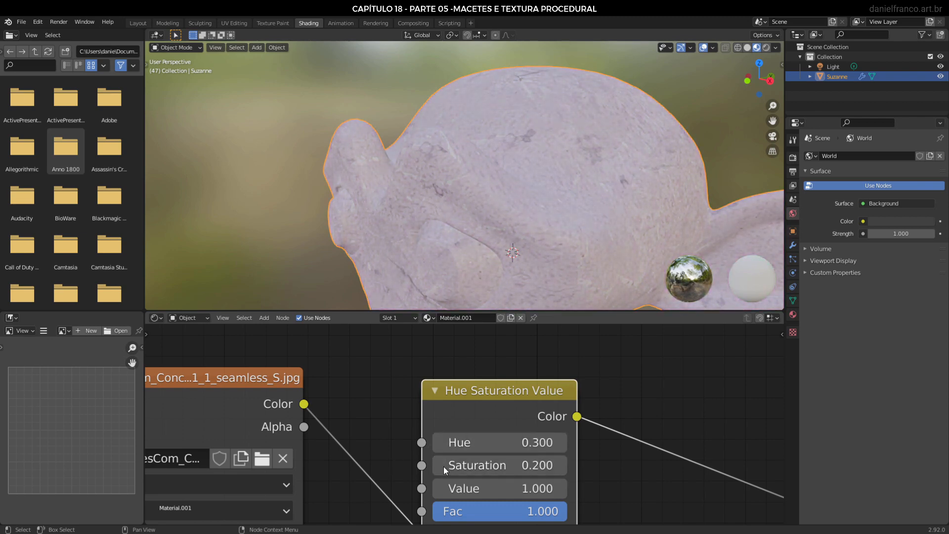
Set the Saturation of the Hue Saturation Value node back to 1
{"action": "left_click", "coordinate": [525, 465]}
{"action": "type", "text": "1"}
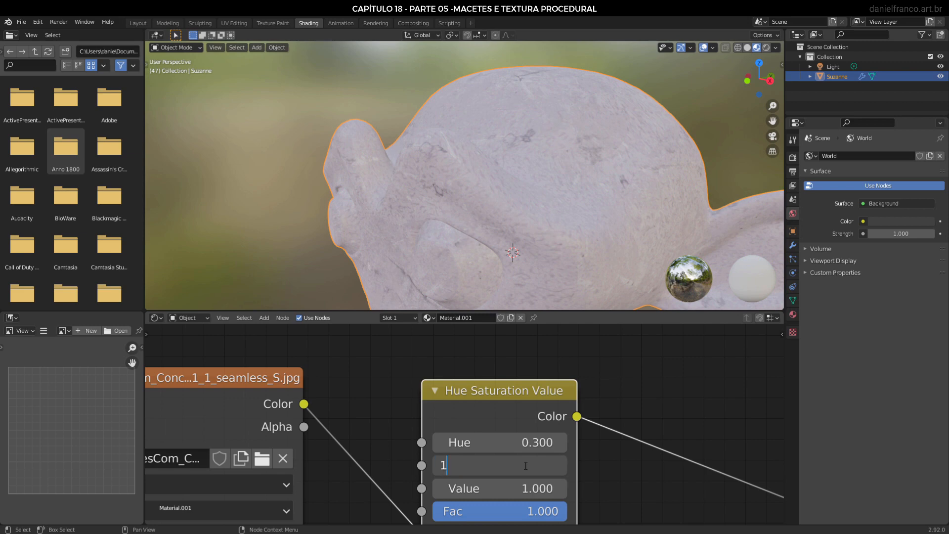
{"action": "key", "text": "Return"}
Try a Value of 2.000 on the Hue Saturation Value node and restore it to 1
{"action": "left_click_drag", "start_coordinate": [525, 489], "coordinate": [549, 488]}
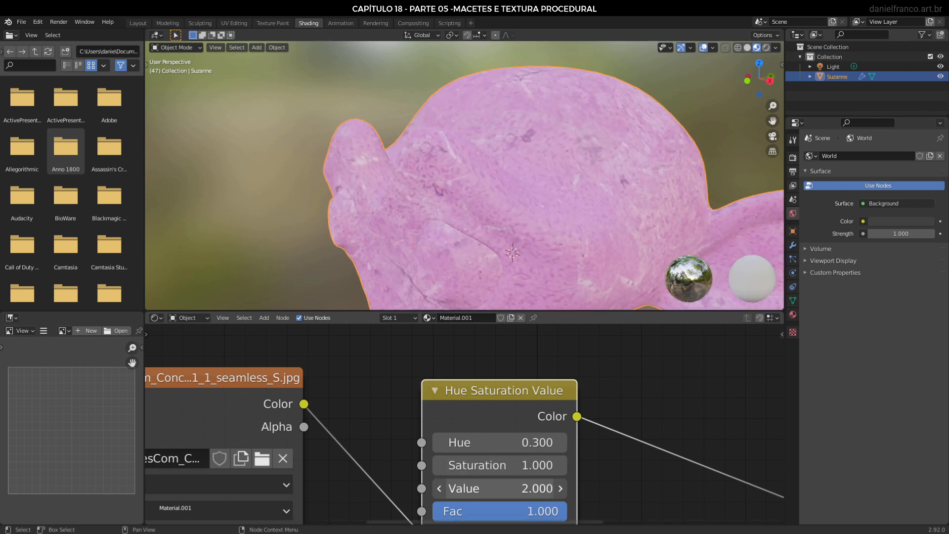
{"action": "left_click", "coordinate": [525, 489]}
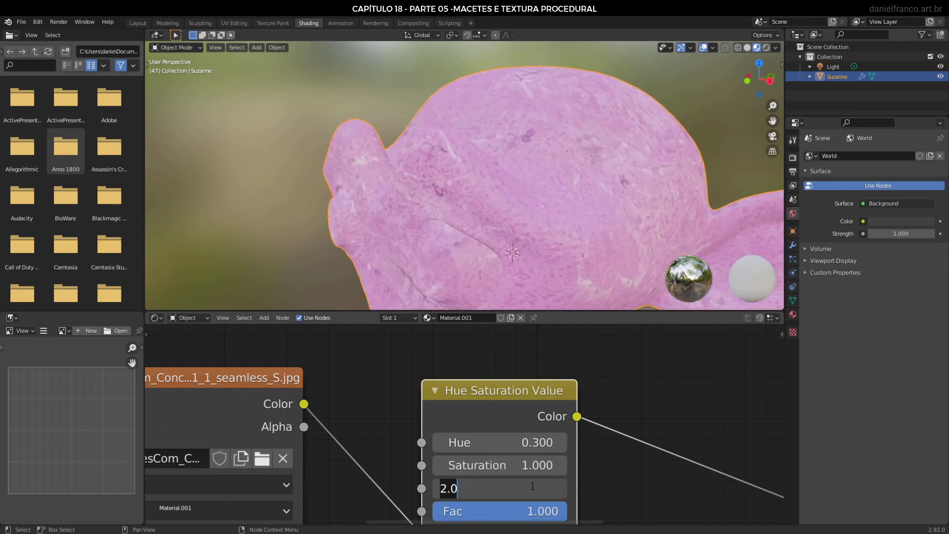
{"action": "type", "text": "1"}
{"action": "key", "text": "Return"}
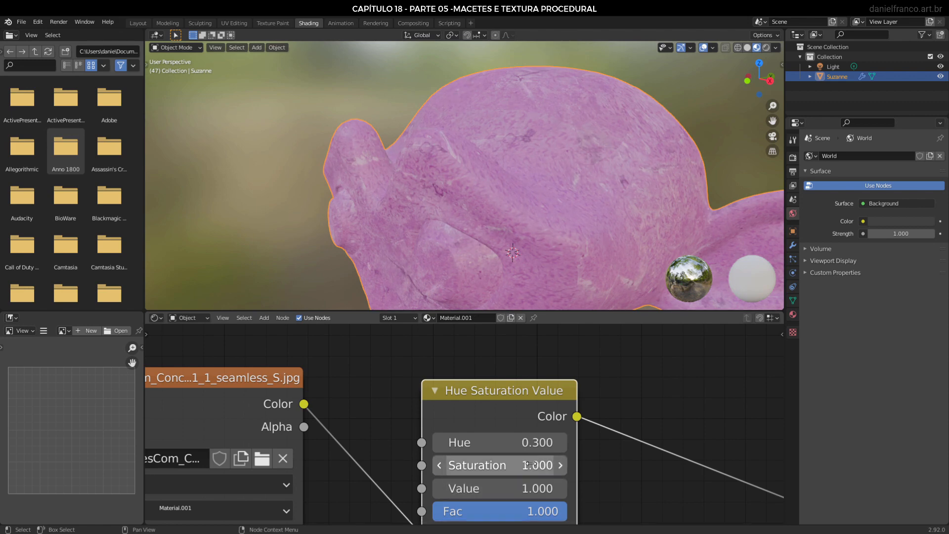
Lower the Saturation of the Hue Saturation Value node to 0
{"action": "scroll", "coordinate": [485, 479], "scroll_direction": "down", "scroll_amount": 3}
{"action": "middle_click_drag", "start_coordinate": [602, 456], "coordinate": [564, 453]}
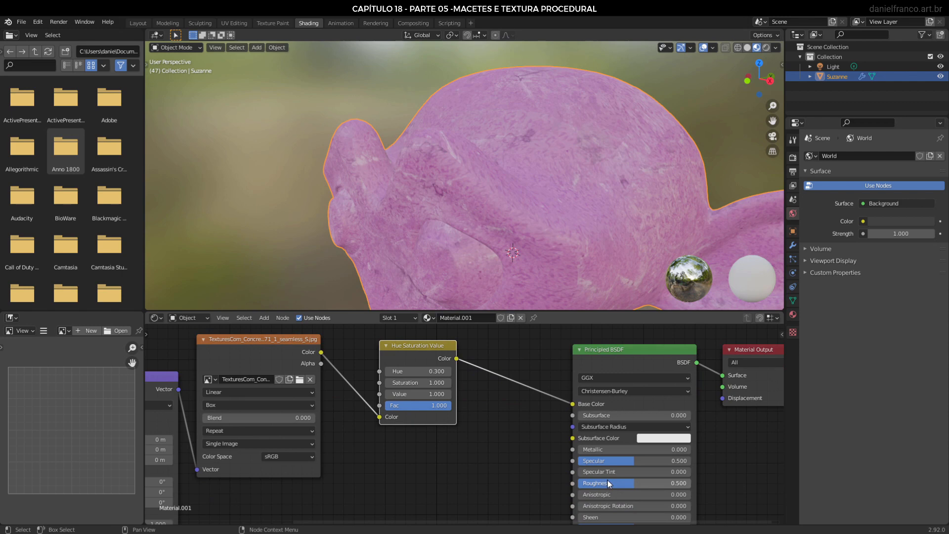
{"action": "scroll", "coordinate": [463, 423], "scroll_direction": "up", "scroll_amount": 3}
{"action": "left_click_drag", "start_coordinate": [422, 372], "coordinate": [364, 372]}
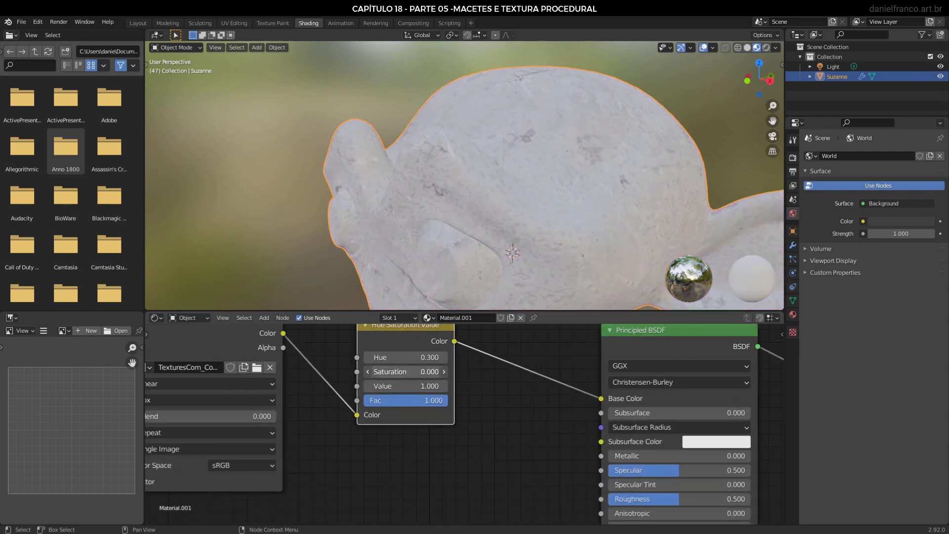
Connect the Hue Saturation Value Color output to the Principled BSDF Roughness and unplug its link to Base Color
{"action": "mouse_move", "coordinate": [413, 340]}
{"action": "left_mouse_down"}
{"action": "mouse_move", "coordinate": [383, 363]}
{"action": "mouse_move", "coordinate": [600, 499]}
{"action": "left_mouse_up"}
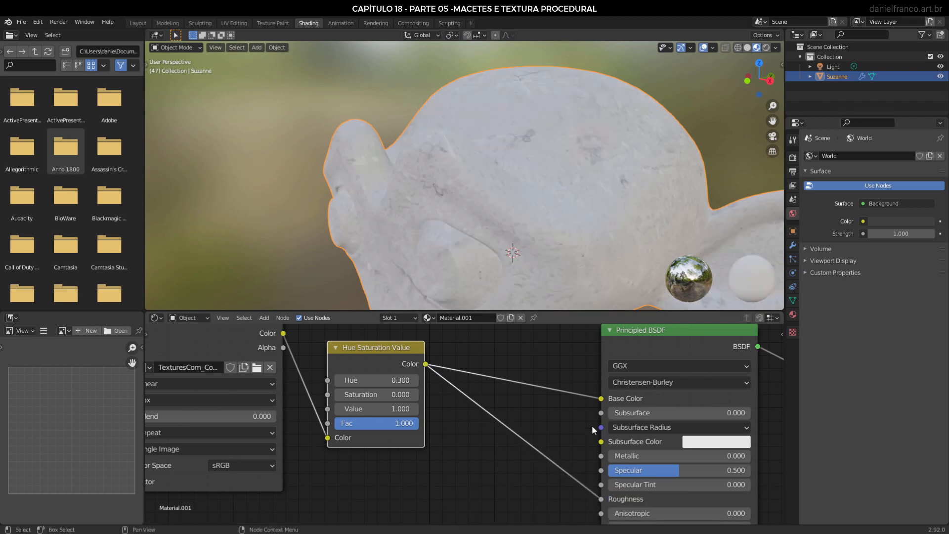
{"action": "left_click", "coordinate": [595, 398]}
{"action": "left_click_drag", "start_coordinate": [596, 398], "coordinate": [639, 402]}
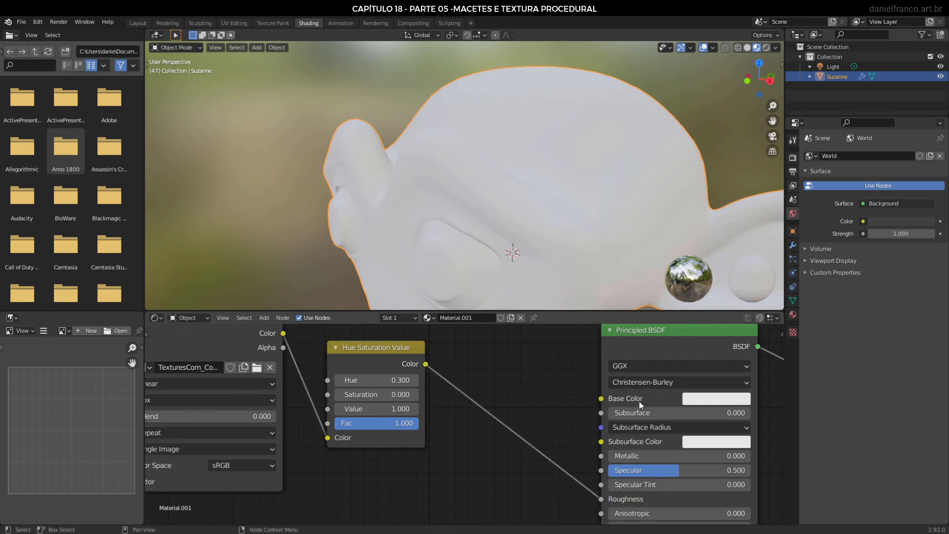
Link the image texture's Color directly to Base Color and move the Hue Saturation Value node below that link
{"action": "middle_click_drag", "start_coordinate": [324, 374], "coordinate": [286, 414]}
{"action": "left_click_drag", "start_coordinate": [248, 377], "coordinate": [565, 442]}
{"action": "left_click_drag", "start_coordinate": [376, 407], "coordinate": [409, 465]}
{"action": "middle_click_drag", "start_coordinate": [509, 469], "coordinate": [505, 367]}
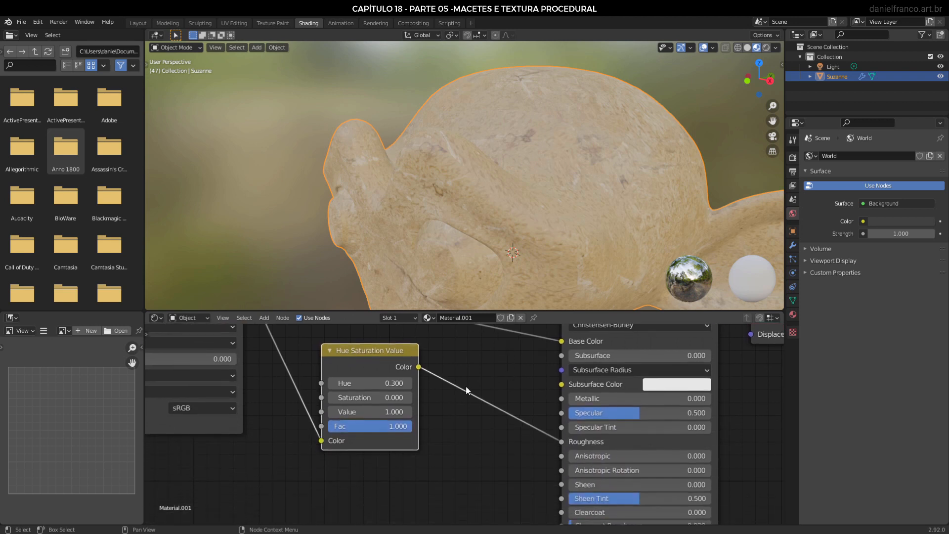
{"action": "scroll", "coordinate": [467, 420], "scroll_direction": "up", "scroll_amount": 5}
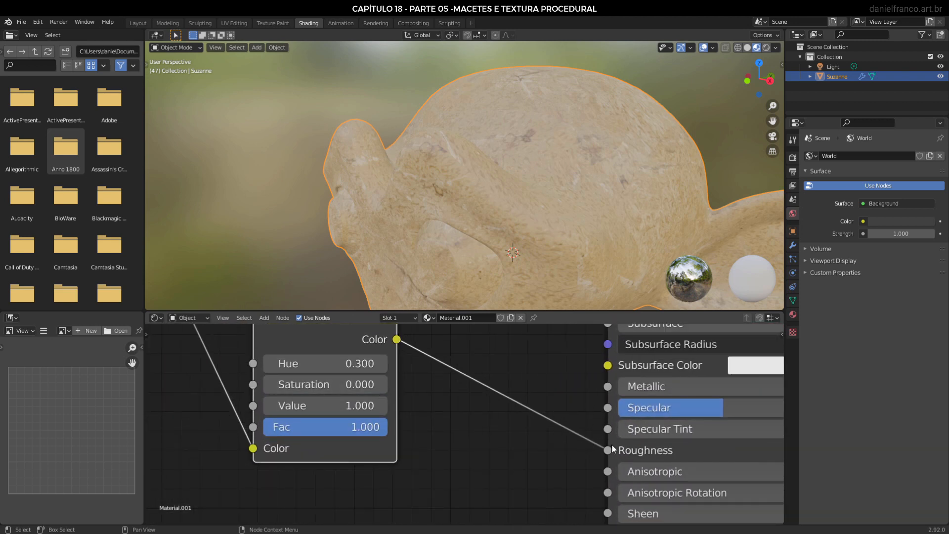
{"action": "middle_click_drag", "start_coordinate": [368, 398], "coordinate": [429, 461]}
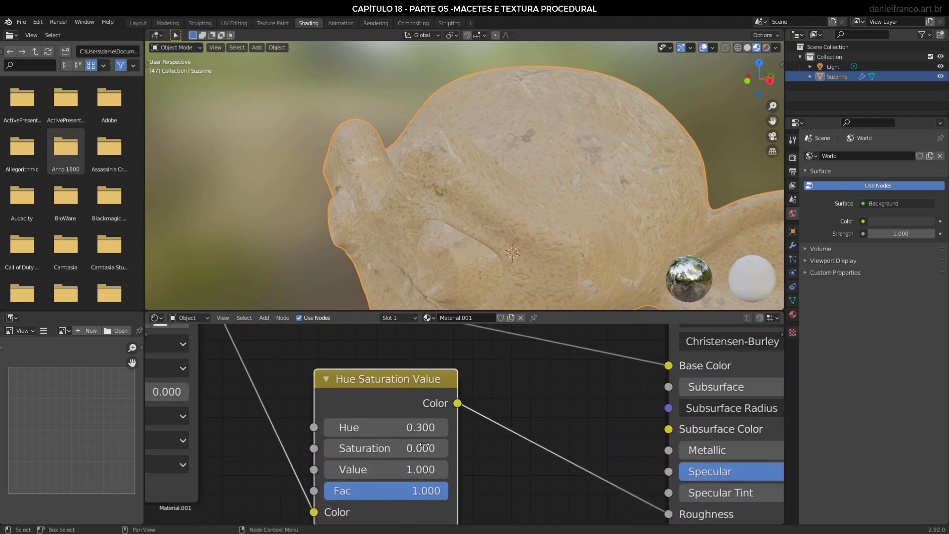
{"action": "left_click_drag", "start_coordinate": [370, 375], "coordinate": [407, 390]}
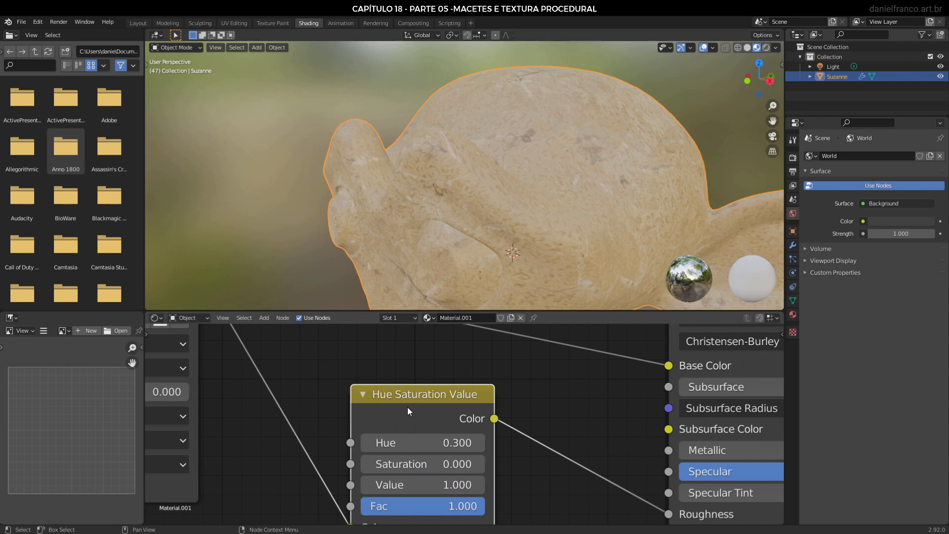
Switch the 3D viewport to Rendered shading and examine the reflections on Suzanne's brow
{"action": "scroll", "coordinate": [440, 158], "scroll_direction": "up", "scroll_amount": 6}
{"action": "scroll", "coordinate": [496, 184], "scroll_direction": "down", "scroll_amount": 4}
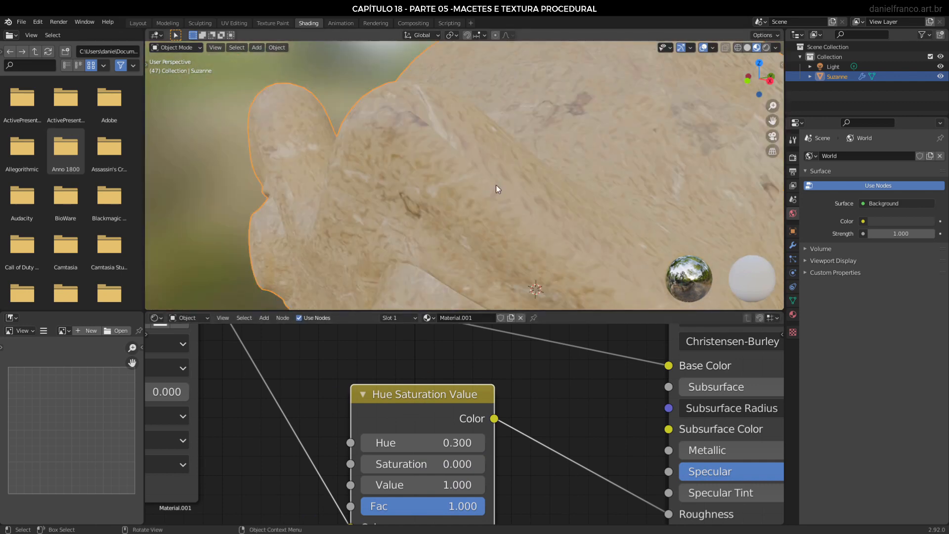
{"action": "left_click", "coordinate": [766, 48]}
{"action": "scroll", "coordinate": [399, 150], "scroll_direction": "down", "scroll_amount": 5}
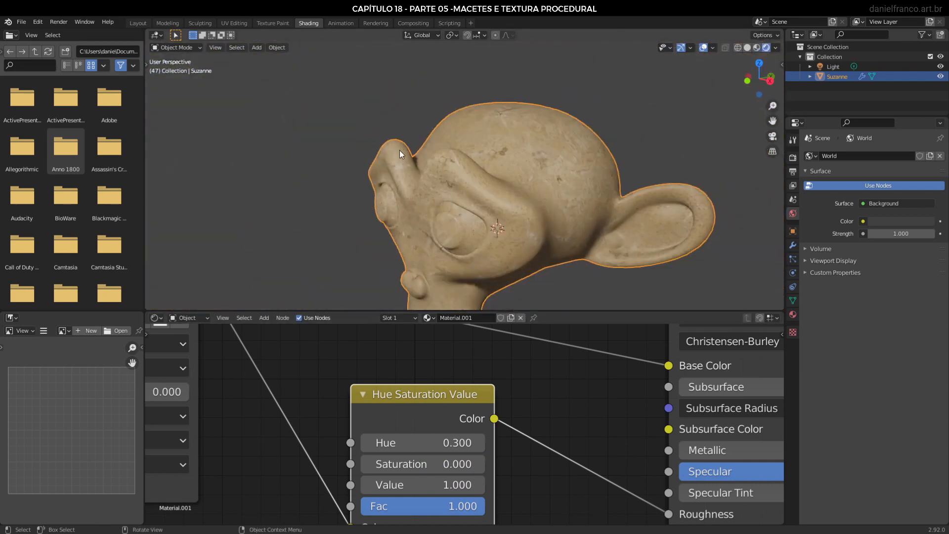
{"action": "scroll", "coordinate": [470, 185], "scroll_direction": "up", "scroll_amount": 5}
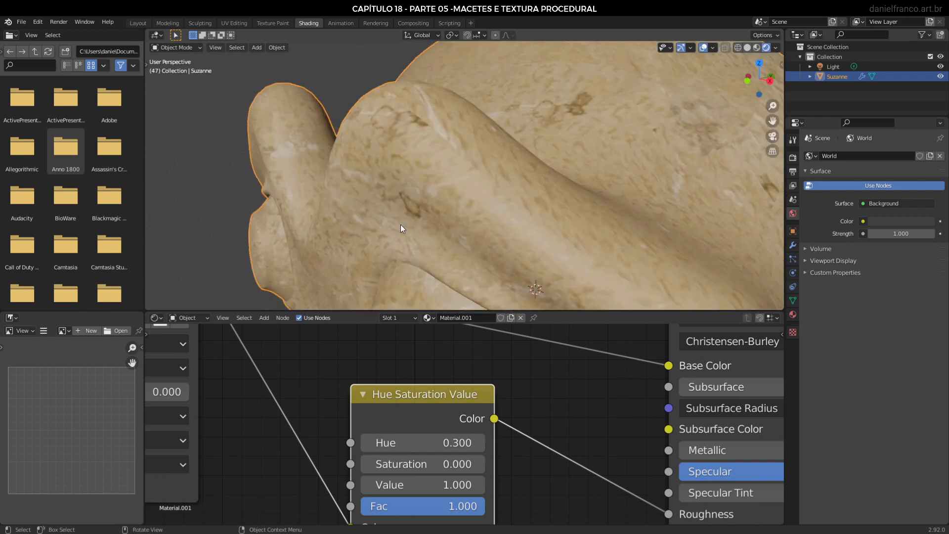
Lower the Value of the Hue Saturation Value node feeding Roughness to 0.600
{"action": "scroll", "coordinate": [464, 425], "scroll_direction": "up", "scroll_amount": 2}
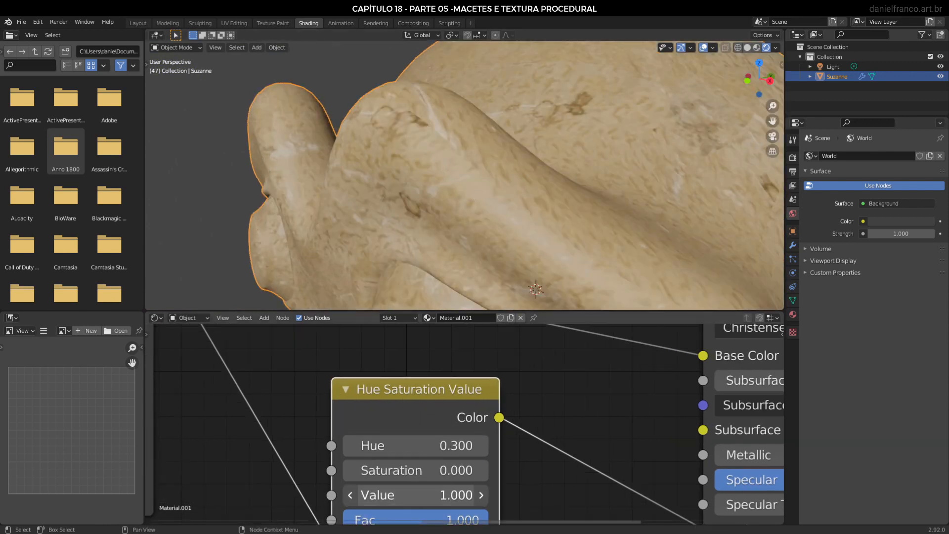
{"action": "left_click_drag", "start_coordinate": [423, 495], "coordinate": [398, 495]}
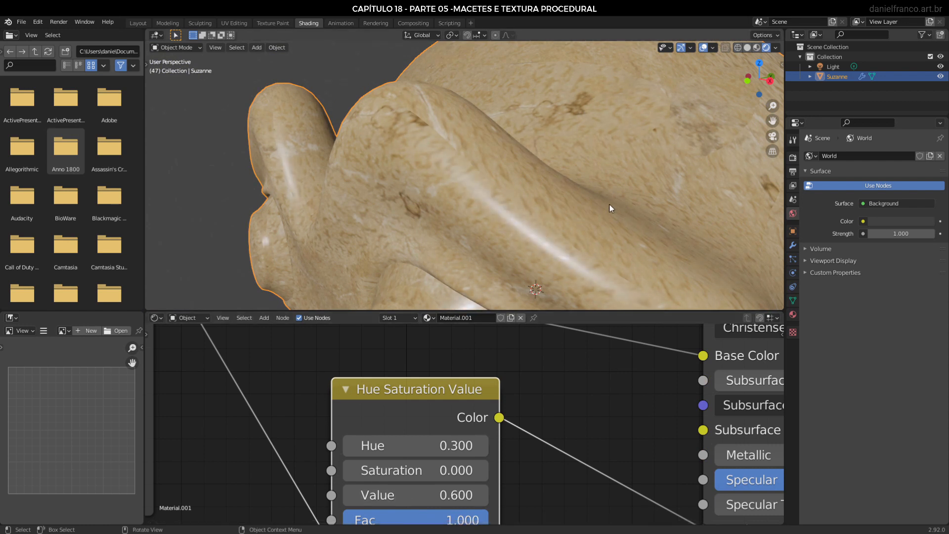
{"action": "scroll", "coordinate": [470, 423], "scroll_direction": "down", "scroll_amount": 2}
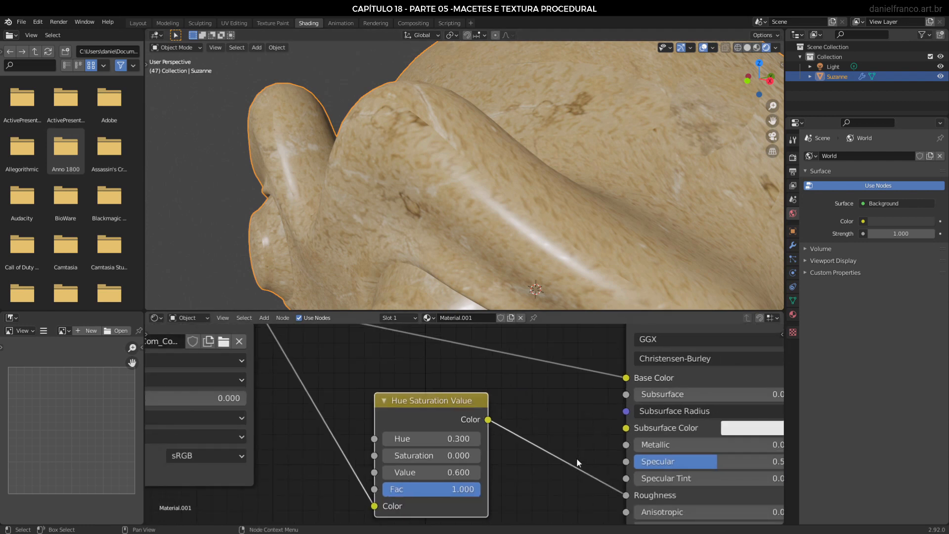
{"action": "key", "text": "shift+a"}
{"action": "mouse_move", "coordinate": [518, 392]}
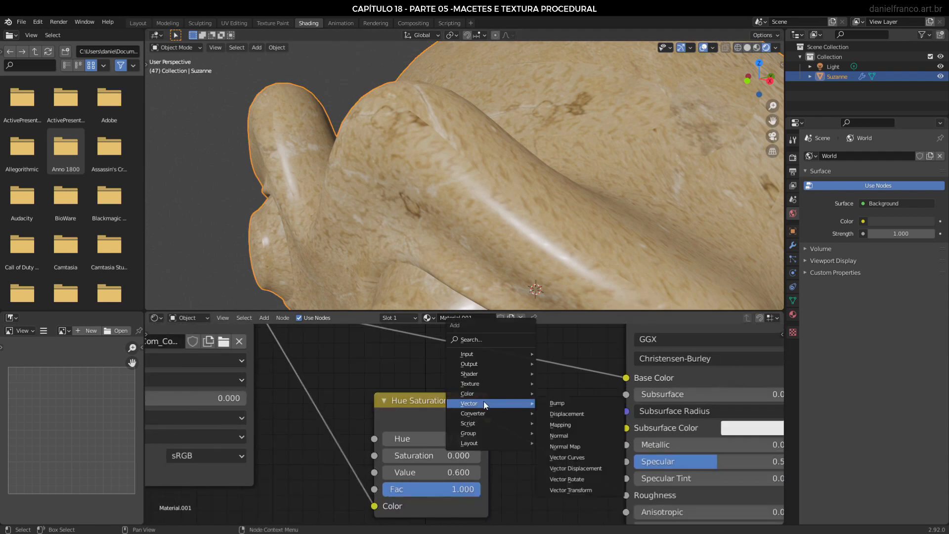
{"action": "mouse_move", "coordinate": [478, 411]}
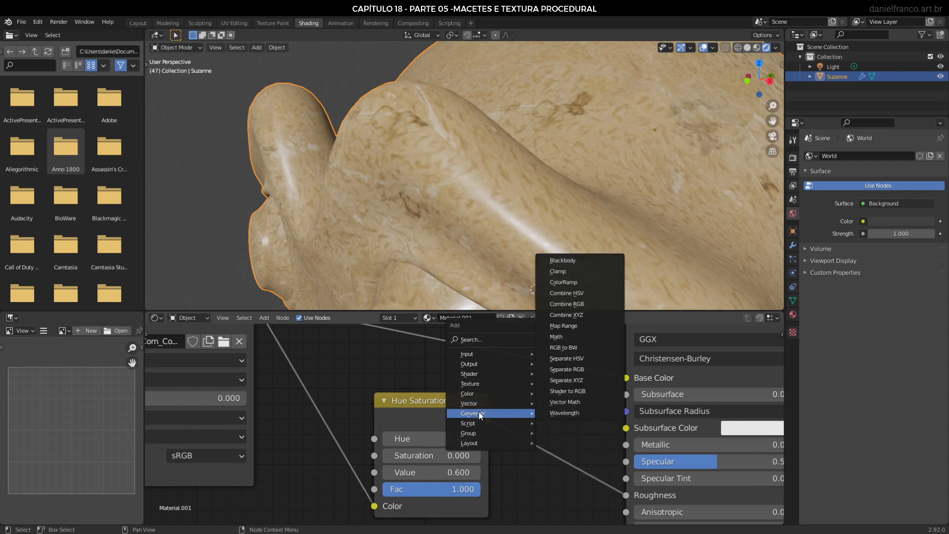
{"action": "key", "text": "Escape"}
Insert an RGB Curves node between Hue Saturation Value and Roughness, and move the Hue Saturation Value node clear of it
{"action": "key", "text": "shift+a"}
{"action": "mouse_move", "coordinate": [496, 430]}
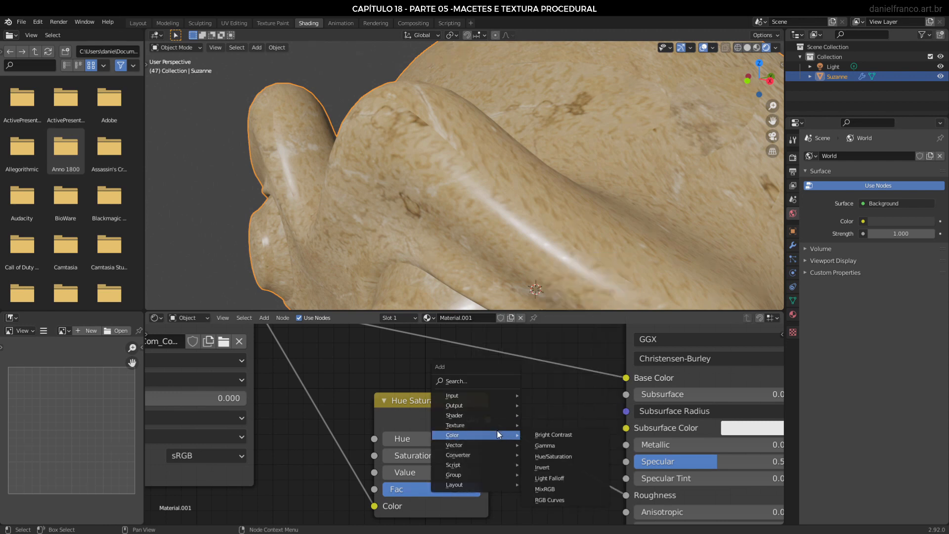
{"action": "left_click", "coordinate": [550, 500]}
{"action": "left_click", "coordinate": [529, 401]}
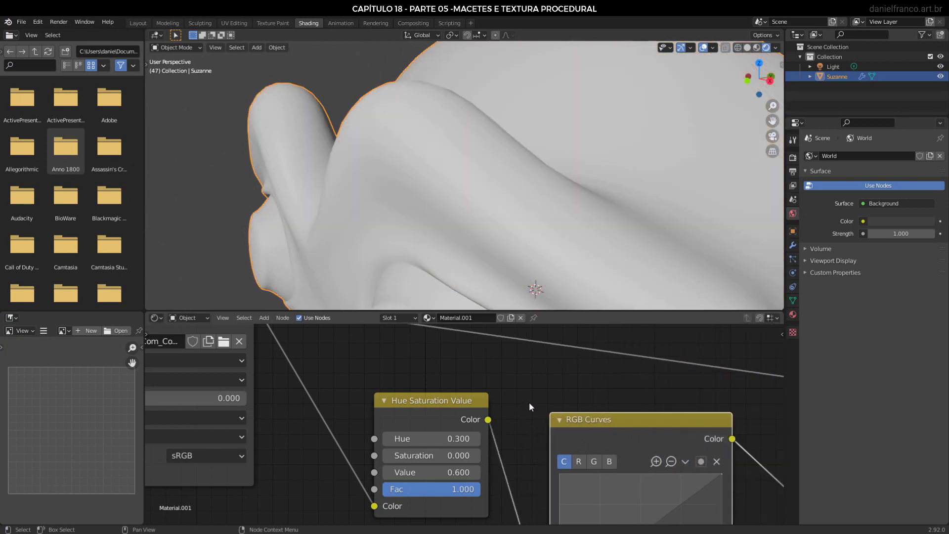
{"action": "scroll", "coordinate": [529, 402], "scroll_direction": "down", "scroll_amount": 3}
{"action": "left_click_drag", "start_coordinate": [447, 425], "coordinate": [416, 448]}
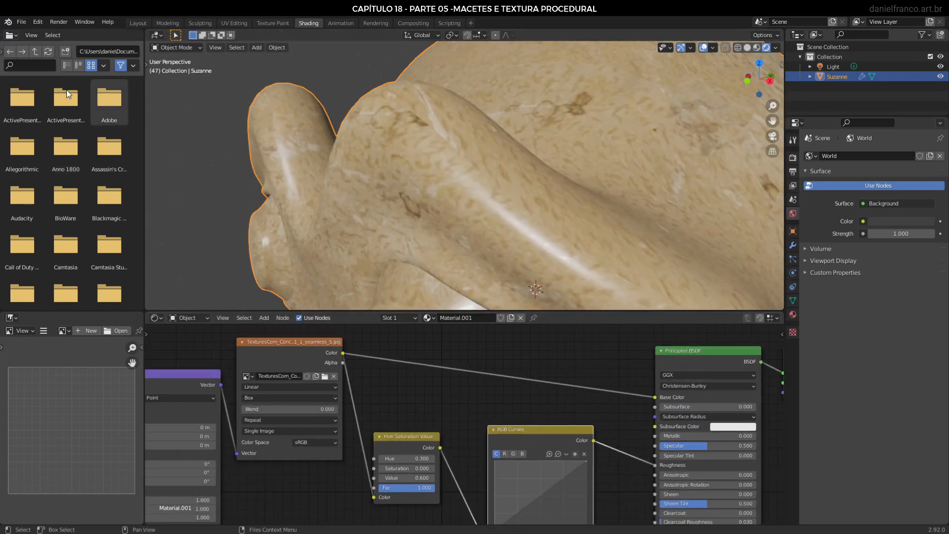
{"action": "middle_click_drag", "start_coordinate": [449, 372], "coordinate": [444, 364]}
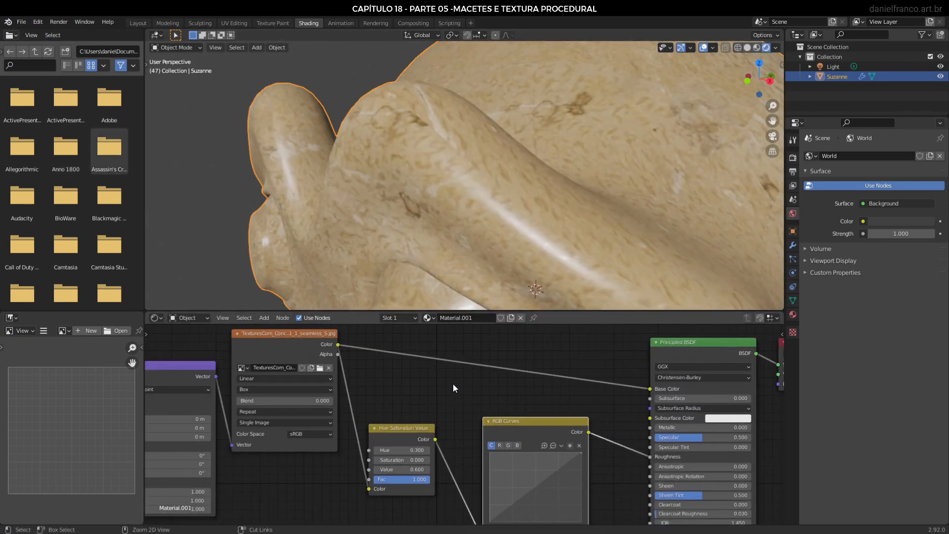
Preview the RGB Curves output directly on the surface and move the node farther from Hue Saturation Value
{"action": "left_click", "coordinate": [514, 429], "text": "ctrl+shift"}
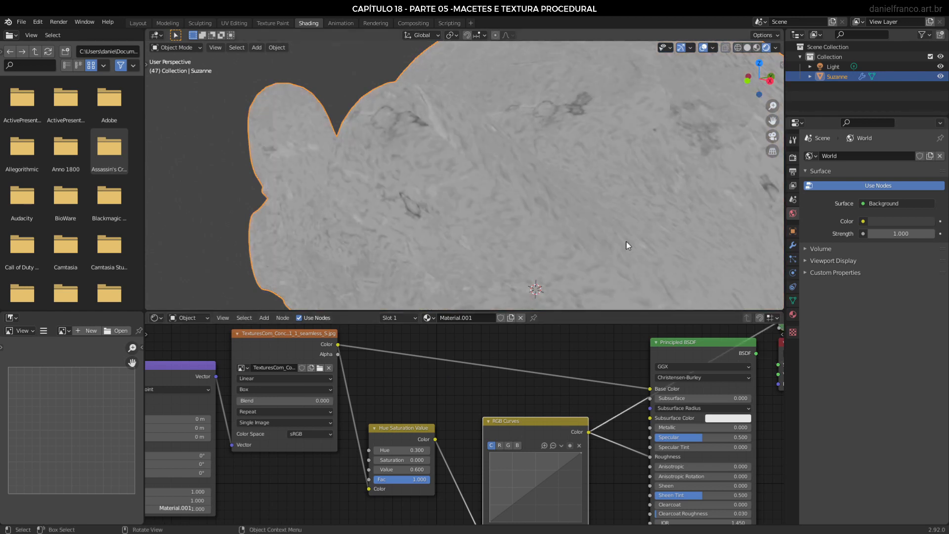
{"action": "left_click_drag", "start_coordinate": [502, 420], "coordinate": [588, 410]}
{"action": "scroll", "coordinate": [582, 446], "scroll_direction": "up", "scroll_amount": 2}
{"action": "scroll", "coordinate": [543, 445], "scroll_direction": "up", "scroll_amount": 2}
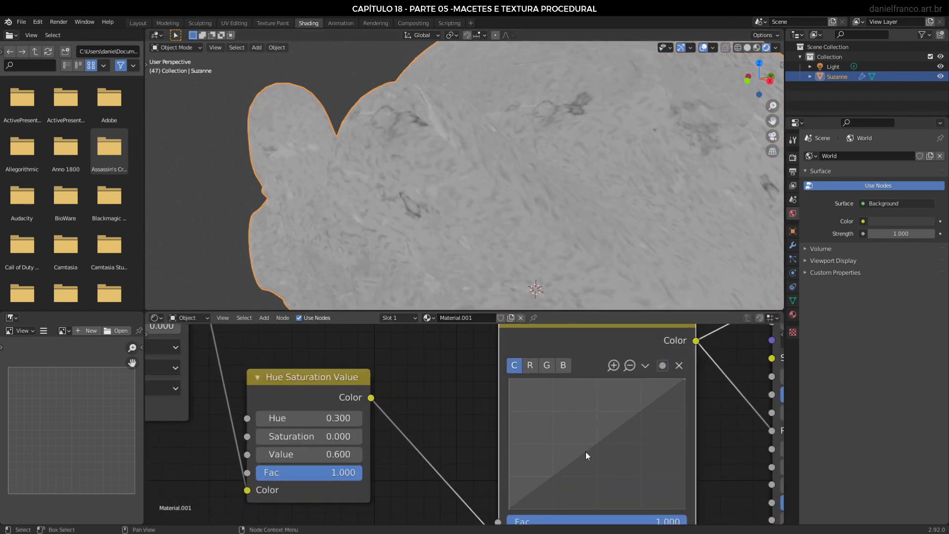
Shape the RGB curve into a steep S for more contrast, with the upper point at X 0.45, Y 0.90
{"action": "left_click_drag", "start_coordinate": [595, 444], "coordinate": [558, 493]}
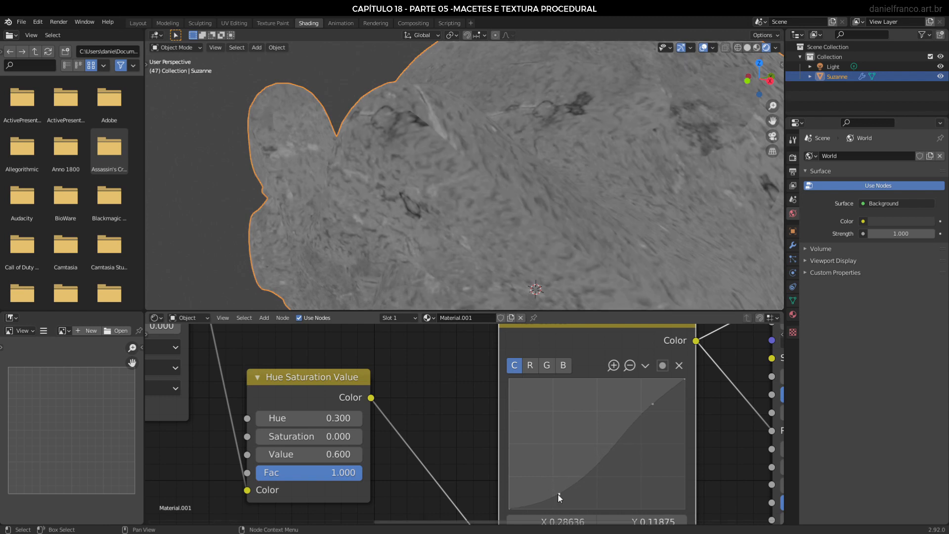
{"action": "left_click_drag", "start_coordinate": [655, 404], "coordinate": [613, 388]}
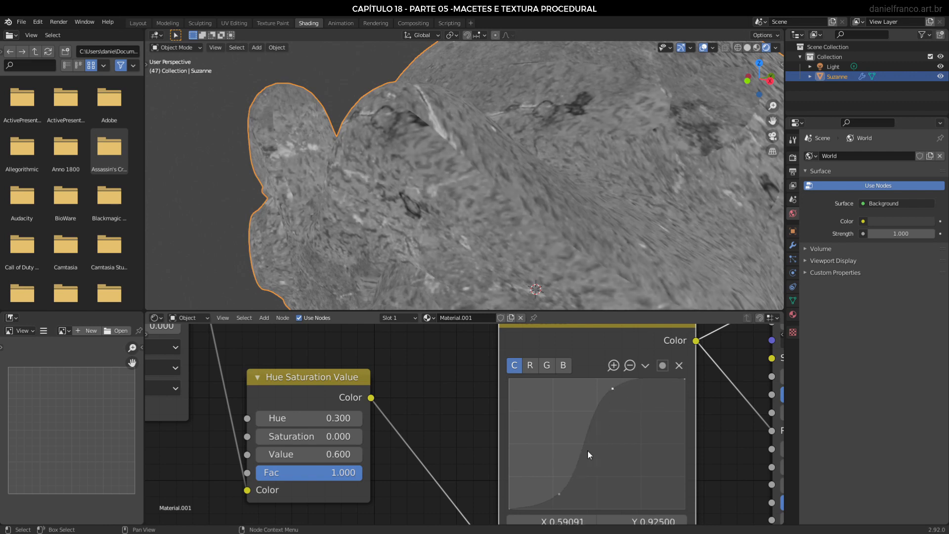
{"action": "mouse_move", "coordinate": [558, 493]}
{"action": "left_mouse_down"}
{"action": "mouse_move", "coordinate": [580, 500]}
{"action": "mouse_move", "coordinate": [560, 480]}
{"action": "left_mouse_up"}
{"action": "left_click_drag", "start_coordinate": [613, 389], "coordinate": [588, 394]}
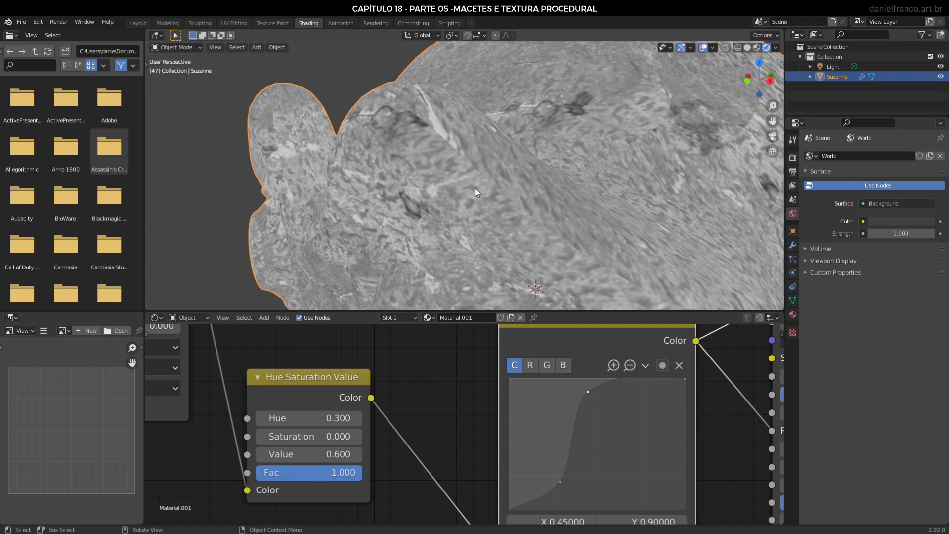
Preview the Principled BSDF on the surface again and inspect the roughness variation in the brow highlights
{"action": "scroll", "coordinate": [567, 341], "scroll_direction": "down", "scroll_amount": 7}
{"action": "scroll", "coordinate": [603, 403], "scroll_direction": "up", "scroll_amount": 2}
{"action": "middle_click_drag", "start_coordinate": [633, 386], "coordinate": [539, 398]}
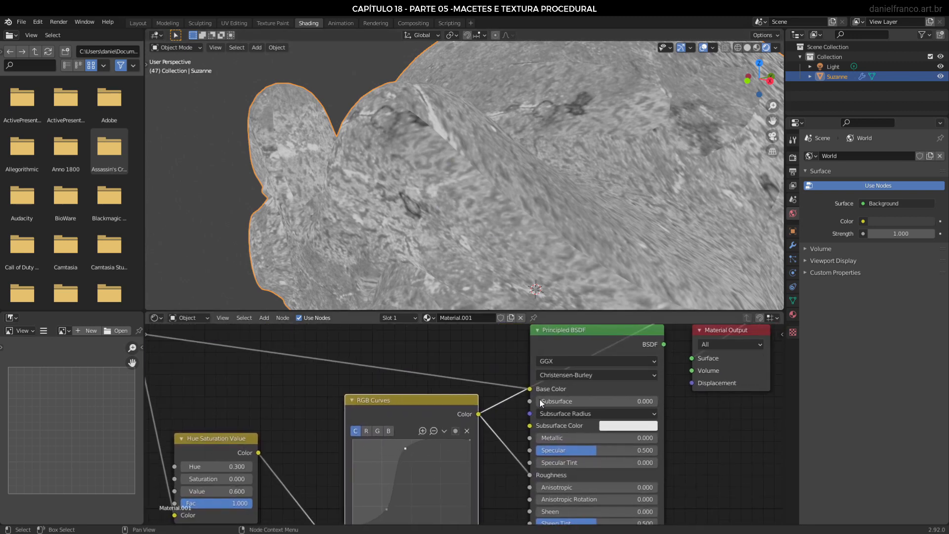
{"action": "middle_click_drag", "start_coordinate": [634, 367], "coordinate": [514, 413]}
{"action": "middle_click_drag", "start_coordinate": [452, 437], "coordinate": [483, 381]}
{"action": "left_click_drag", "start_coordinate": [310, 393], "coordinate": [302, 386]}
{"action": "middle_click_drag", "start_coordinate": [544, 334], "coordinate": [521, 354]}
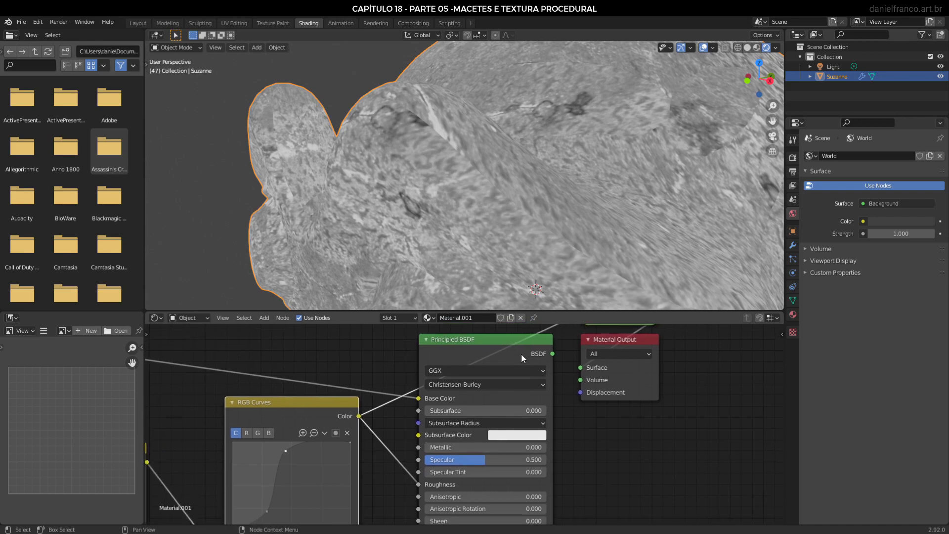
{"action": "left_click", "coordinate": [515, 349], "text": "ctrl+shift"}
{"action": "scroll", "coordinate": [453, 229], "scroll_direction": "up", "scroll_amount": 1}
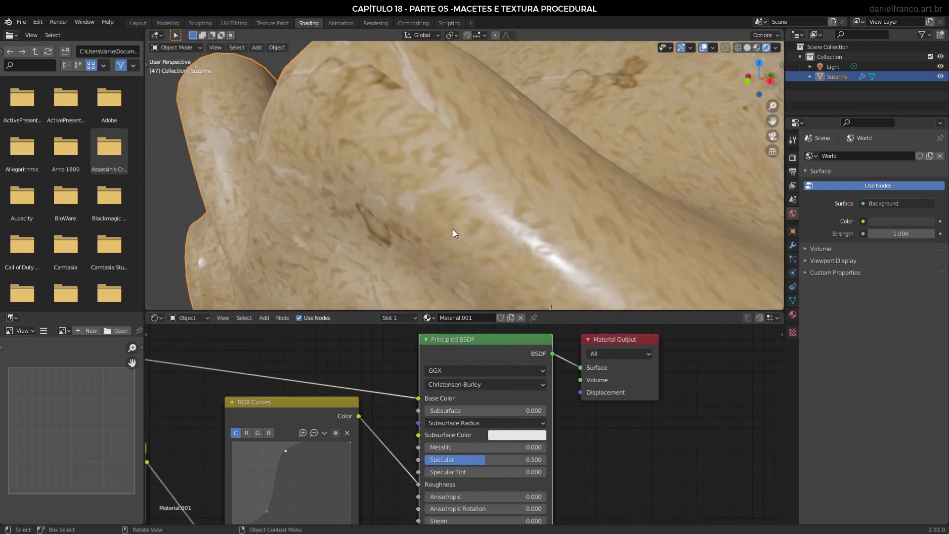
{"action": "scroll", "coordinate": [572, 264], "scroll_direction": "up", "scroll_amount": 2}
{"action": "scroll", "coordinate": [568, 257], "scroll_direction": "down", "scroll_amount": 4}
{"action": "scroll", "coordinate": [553, 258], "scroll_direction": "up", "scroll_amount": 1}
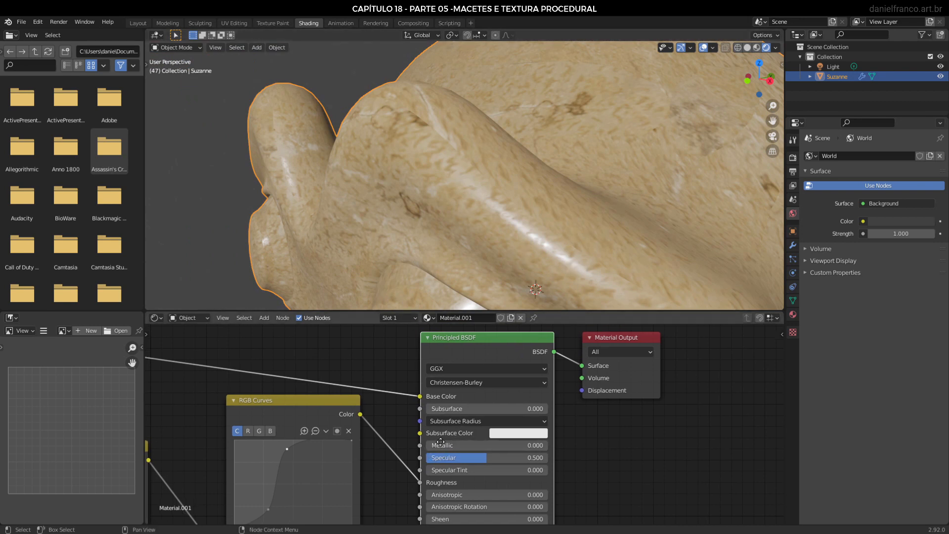
Try a Value of 0.500 on the Hue Saturation Value node feeding the curves and set it back to 0.600
{"action": "middle_click_drag", "start_coordinate": [381, 496], "coordinate": [584, 394]}
{"action": "scroll", "coordinate": [584, 394], "scroll_direction": "up", "scroll_amount": 2}
{"action": "left_click", "coordinate": [314, 420]}
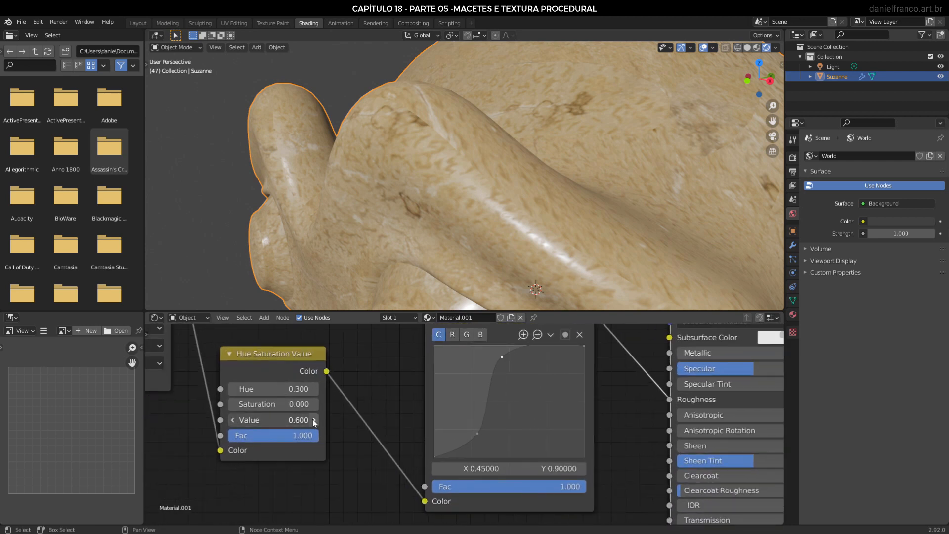
{"action": "left_click", "coordinate": [313, 420]}
{"action": "left_click", "coordinate": [233, 419]}
{"action": "left_click", "coordinate": [232, 419]}
{"action": "left_click", "coordinate": [232, 420]}
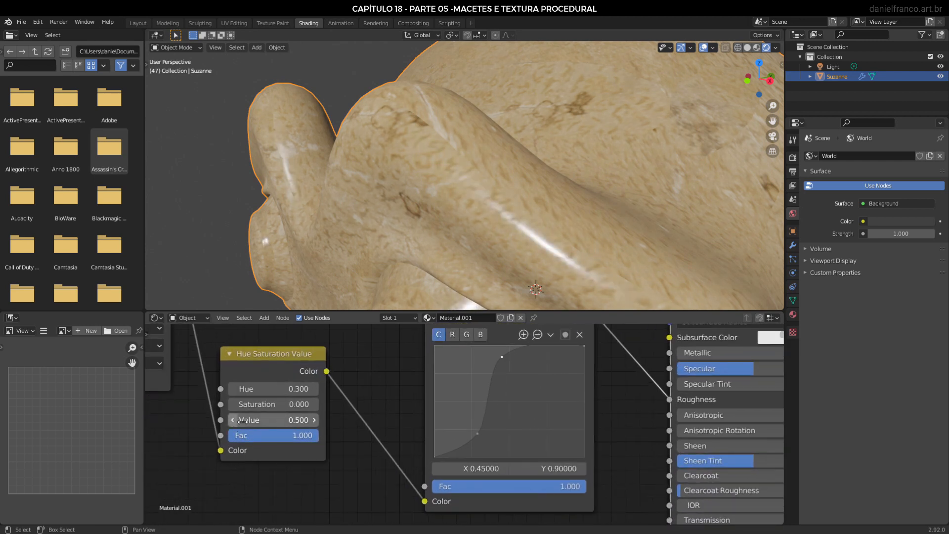
{"action": "left_click", "coordinate": [315, 420]}
{"action": "left_click", "coordinate": [315, 420]}
{"action": "left_click", "coordinate": [233, 420]}
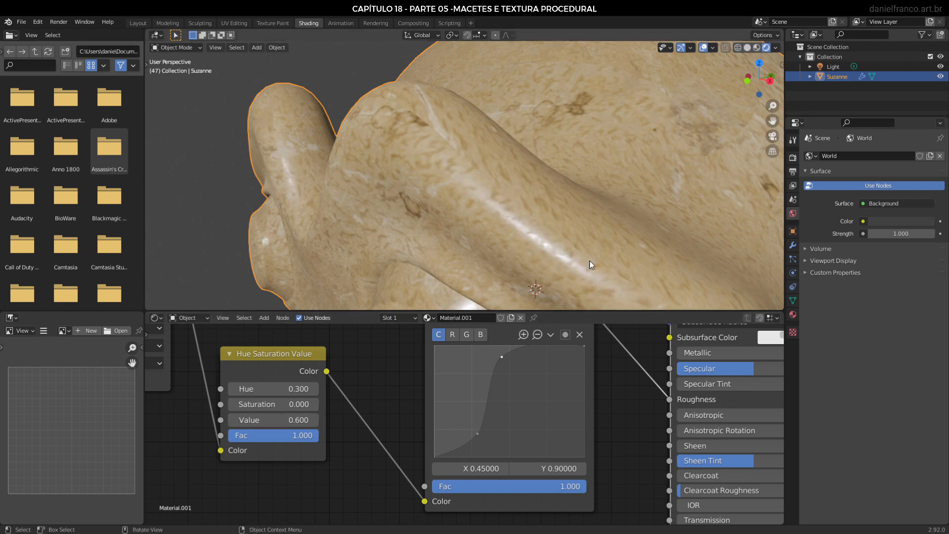
Add a Bump vector node and place it below the RGB Curves node, near the Principled BSDF
{"action": "scroll", "coordinate": [544, 251], "scroll_direction": "down", "scroll_amount": 5}
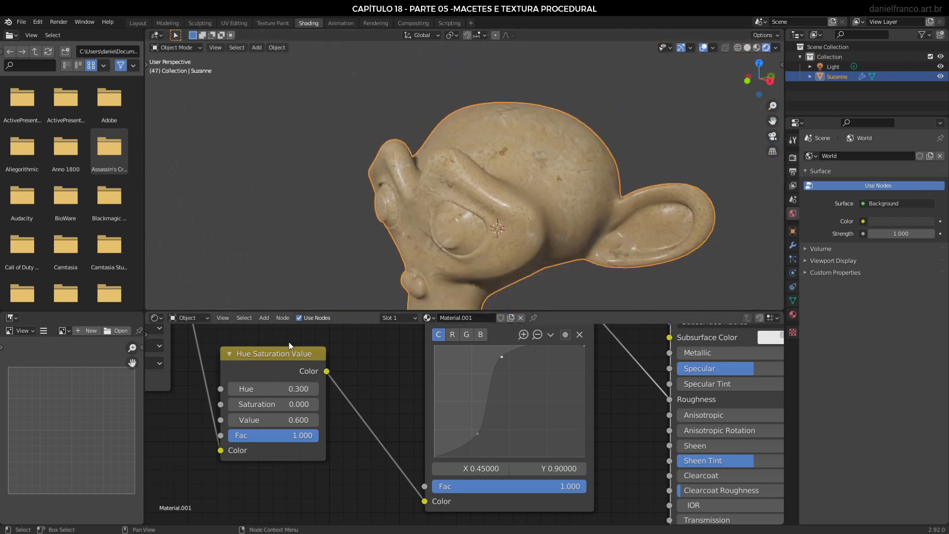
{"action": "mouse_move", "coordinate": [498, 386]}
{"action": "middle_mouse_down"}
{"action": "mouse_move", "coordinate": [506, 442]}
{"action": "mouse_move", "coordinate": [504, 383]}
{"action": "middle_mouse_up"}
{"action": "scroll", "coordinate": [523, 218], "scroll_direction": "up", "scroll_amount": 4}
{"action": "scroll", "coordinate": [478, 454], "scroll_direction": "down", "scroll_amount": 3}
{"action": "scroll", "coordinate": [504, 384], "scroll_direction": "down", "scroll_amount": 2}
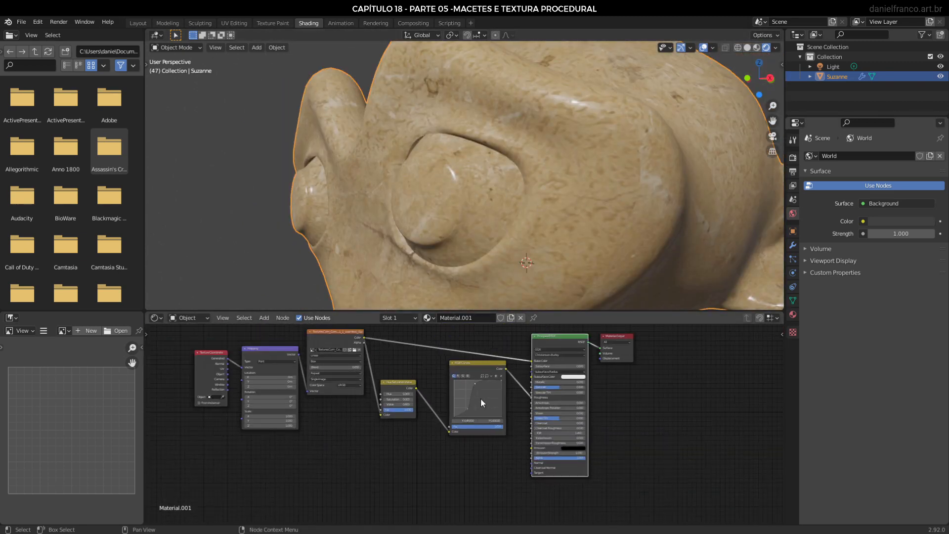
{"action": "key", "text": "shift+a"}
{"action": "mouse_move", "coordinate": [399, 453]}
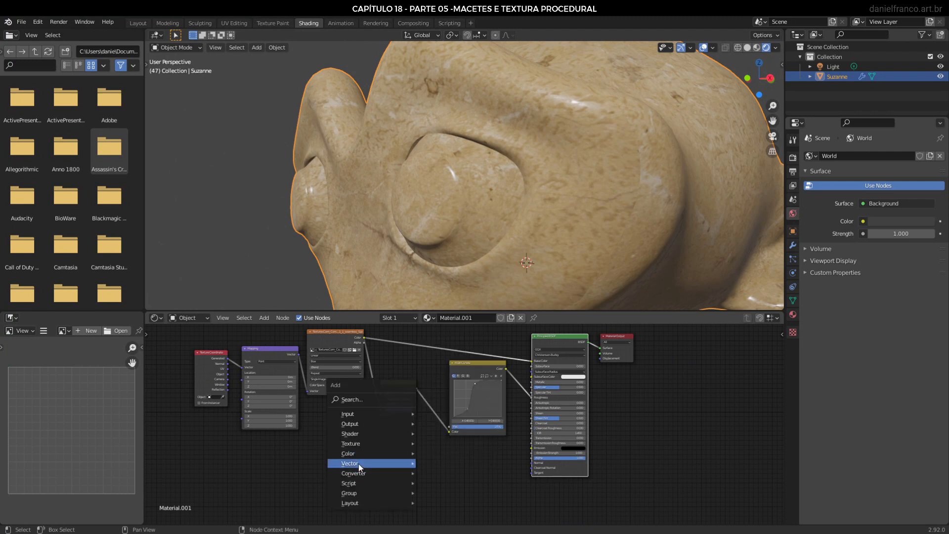
{"action": "mouse_move", "coordinate": [358, 463]}
{"action": "left_click", "coordinate": [464, 377]}
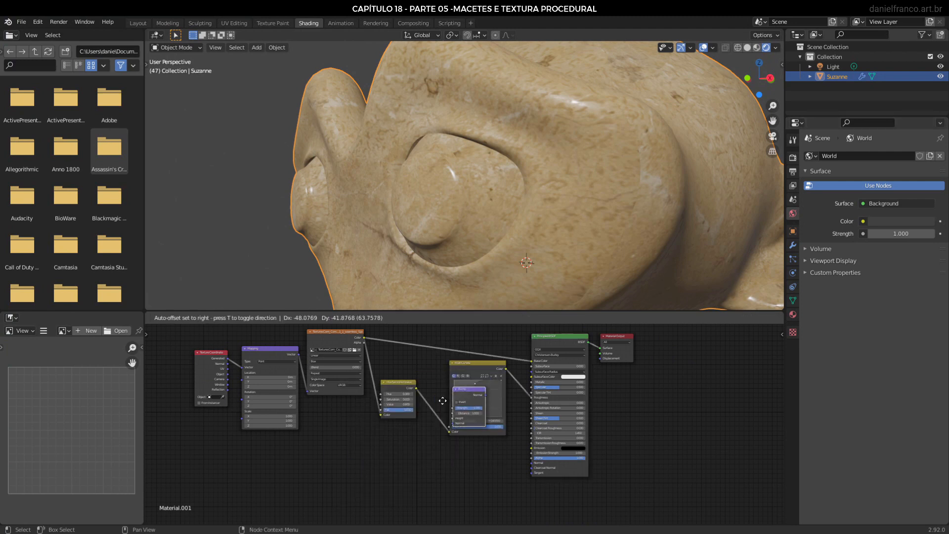
{"action": "left_click", "coordinate": [488, 450]}
Move the RGB Curves and Hue Saturation Value nodes down and back to make room beside the Bump node
{"action": "scroll", "coordinate": [491, 387], "scroll_direction": "up", "scroll_amount": 2}
{"action": "left_click_drag", "start_coordinate": [481, 344], "coordinate": [443, 387]}
{"action": "left_click_drag", "start_coordinate": [359, 366], "coordinate": [333, 421]}
Connect the RGB Curves Color to the Bump Height and the Bump Normal to the Principled BSDF Normal, lowering the RGB Curves node
{"action": "scroll", "coordinate": [491, 410], "scroll_direction": "up", "scroll_amount": 5}
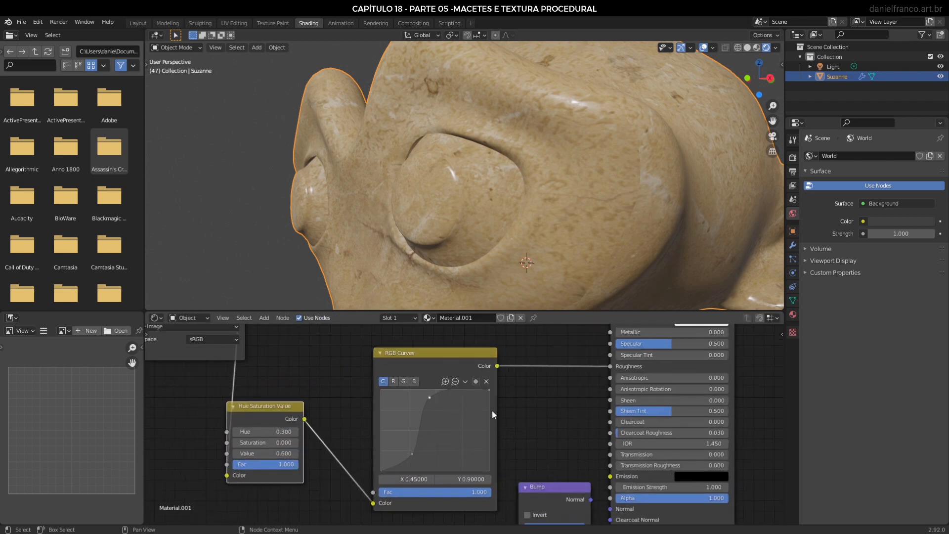
{"action": "middle_click_drag", "start_coordinate": [492, 410], "coordinate": [480, 402]}
{"action": "middle_click_drag", "start_coordinate": [484, 368], "coordinate": [452, 342]}
{"action": "scroll", "coordinate": [453, 341], "scroll_direction": "down", "scroll_amount": 2}
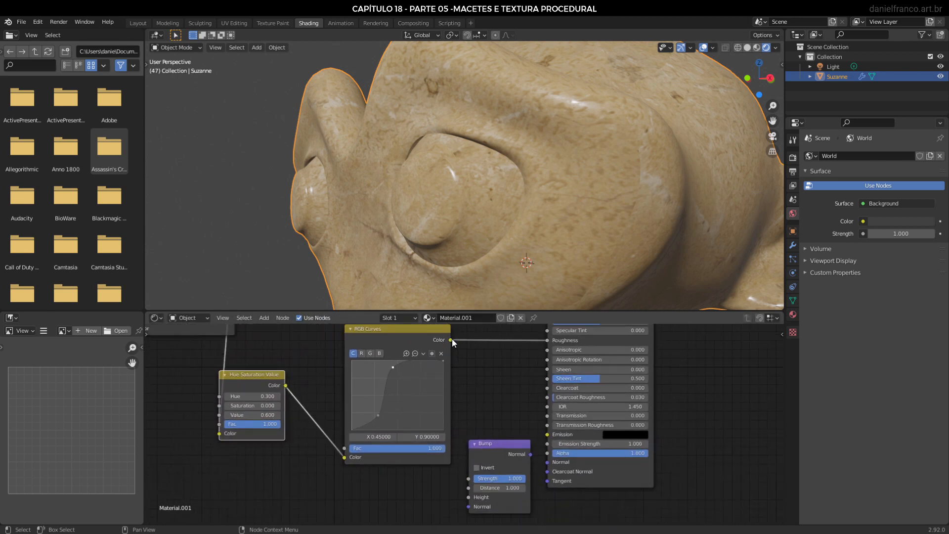
{"action": "left_click_drag", "start_coordinate": [450, 339], "coordinate": [469, 497]}
{"action": "left_click_drag", "start_coordinate": [530, 453], "coordinate": [547, 462]}
{"action": "left_click_drag", "start_coordinate": [390, 329], "coordinate": [358, 393]}
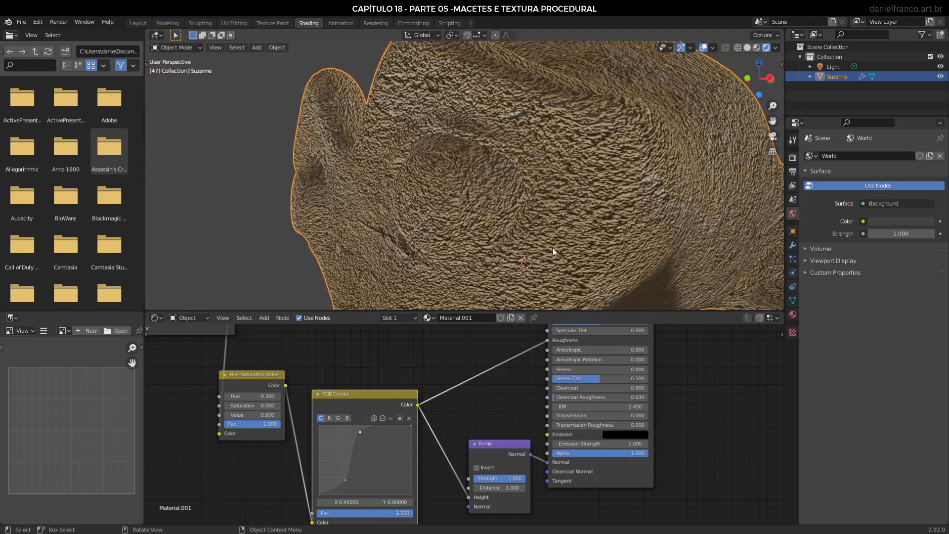
Set the Bump node's Strength to 0.142 and view the whole head
{"action": "scroll", "coordinate": [558, 476], "scroll_direction": "up", "scroll_amount": 3}
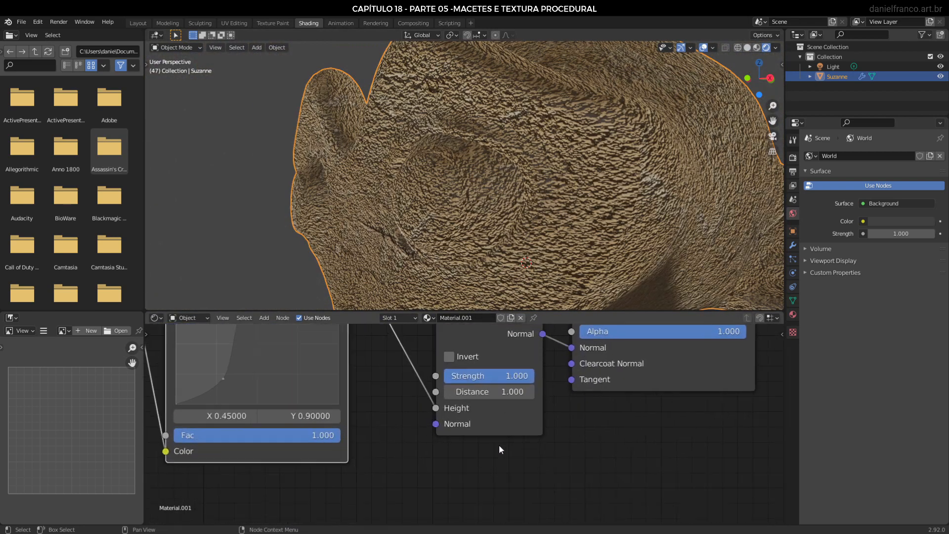
{"action": "scroll", "coordinate": [499, 444], "scroll_direction": "down", "scroll_amount": 6}
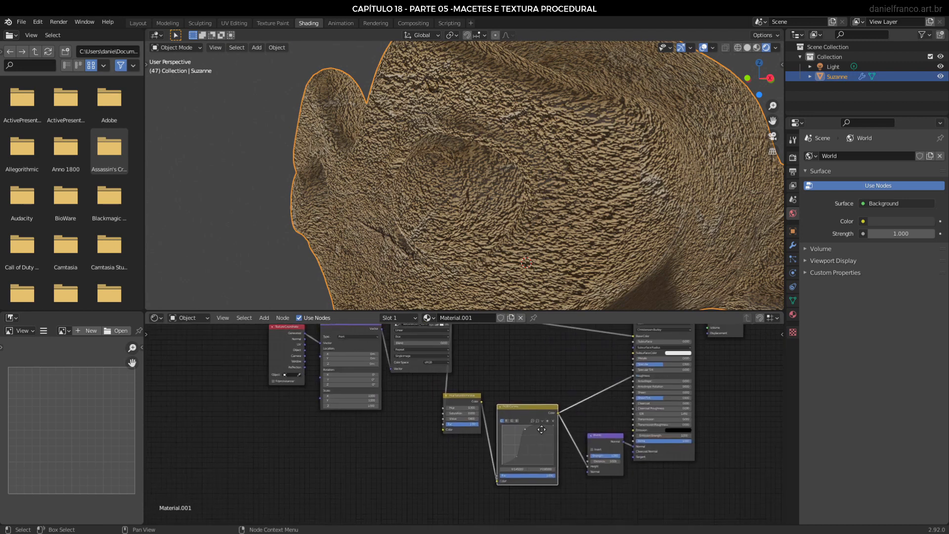
{"action": "scroll", "coordinate": [541, 429], "scroll_direction": "up", "scroll_amount": 5}
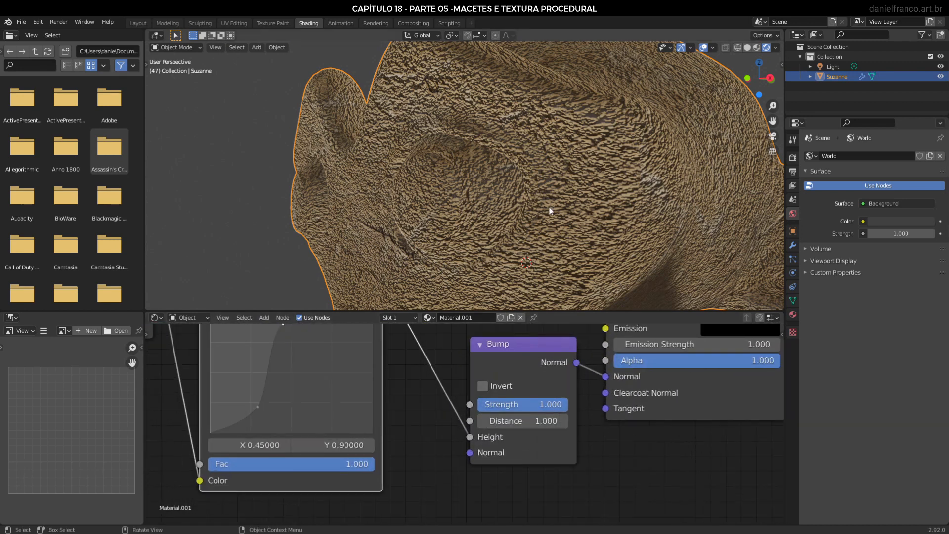
{"action": "scroll", "coordinate": [532, 399], "scroll_direction": "down", "scroll_amount": 1}
{"action": "left_click_drag", "start_coordinate": [544, 405], "coordinate": [475, 405]}
{"action": "middle_click_drag", "start_coordinate": [569, 208], "coordinate": [602, 237]}
{"action": "scroll", "coordinate": [600, 237], "scroll_direction": "down", "scroll_amount": 6}
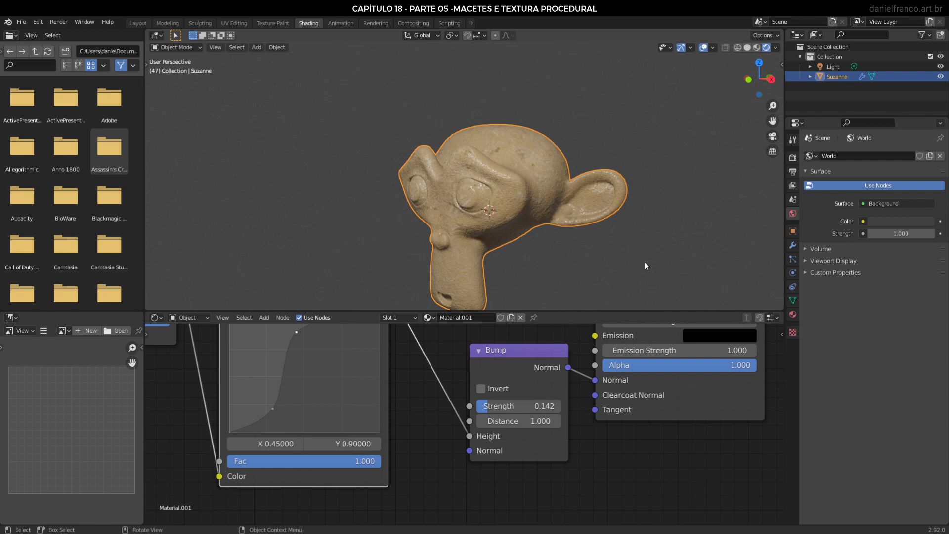
Shift the Hue Saturation Value node slightly away from the image texture and inspect the bump relief around the eyes
{"action": "scroll", "coordinate": [587, 421], "scroll_direction": "down", "scroll_amount": 2}
{"action": "scroll", "coordinate": [587, 421], "scroll_direction": "down", "scroll_amount": 3}
{"action": "middle_click_drag", "start_coordinate": [291, 333], "coordinate": [435, 392]}
{"action": "scroll", "coordinate": [435, 393], "scroll_direction": "down", "scroll_amount": 2}
{"action": "left_click_drag", "start_coordinate": [435, 392], "coordinate": [418, 429]}
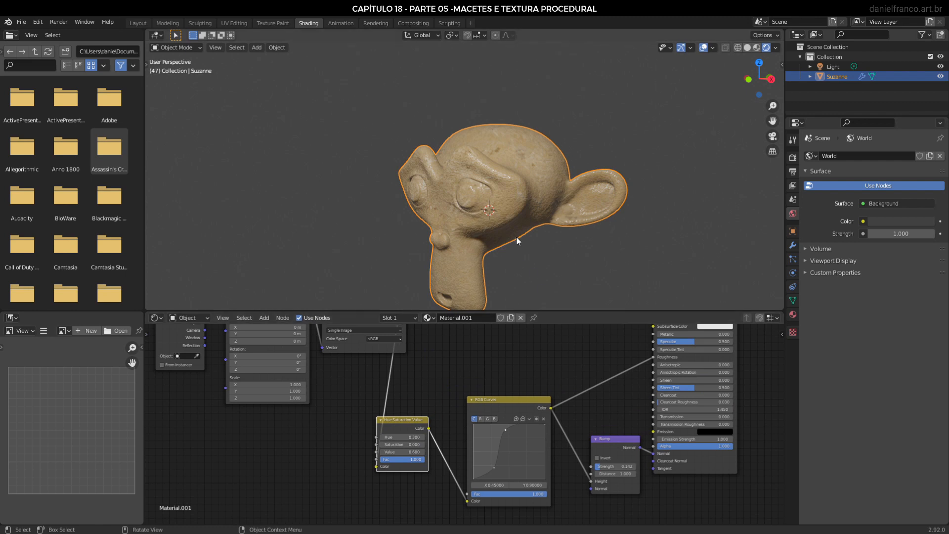
{"action": "scroll", "coordinate": [544, 233], "scroll_direction": "up", "scroll_amount": 4}
{"action": "scroll", "coordinate": [606, 466], "scroll_direction": "up", "scroll_amount": 1}
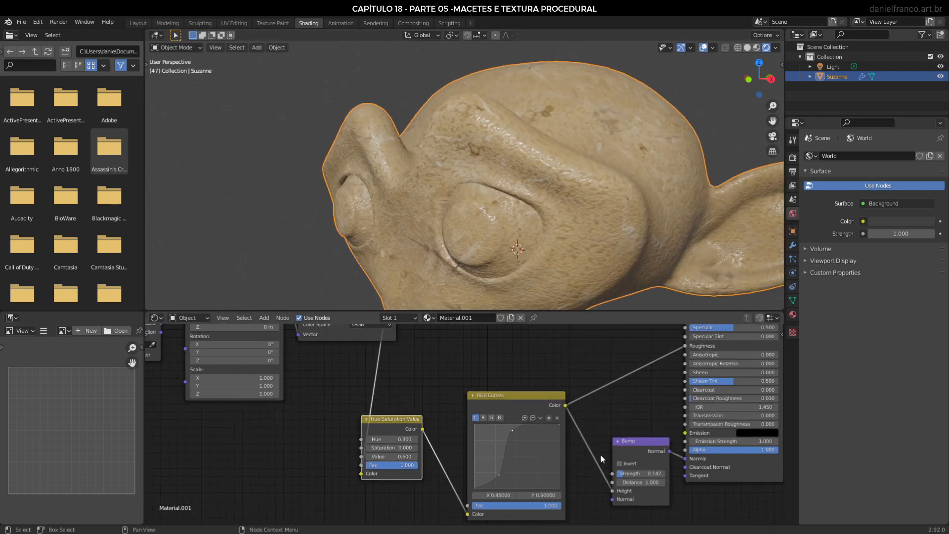
Duplicate the RGB Curves node and place the copy directly below the original
{"action": "middle_click_drag", "start_coordinate": [524, 386], "coordinate": [510, 302]}
{"action": "scroll", "coordinate": [515, 362], "scroll_direction": "down", "scroll_amount": 1}
{"action": "left_click", "coordinate": [514, 376]}
{"action": "key", "text": "shift+d"}
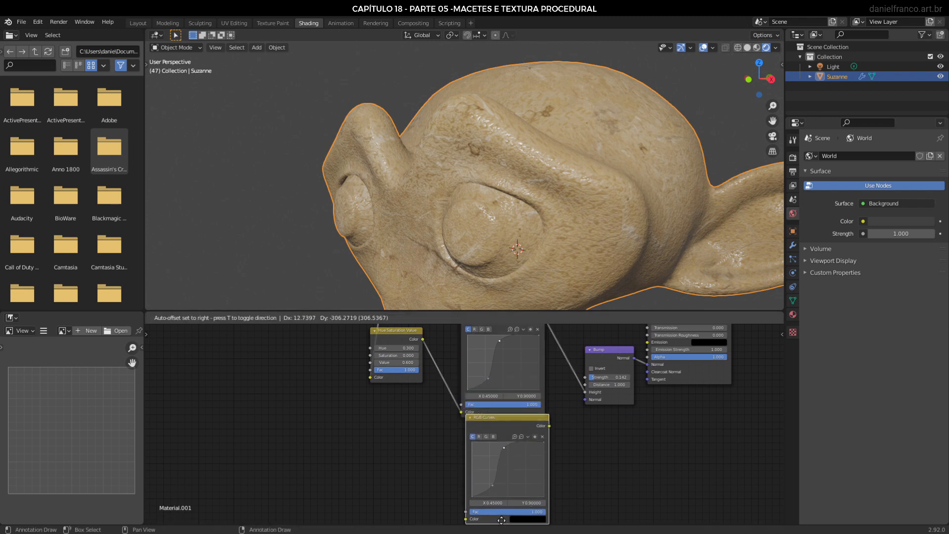
{"action": "left_click", "coordinate": [501, 521]}
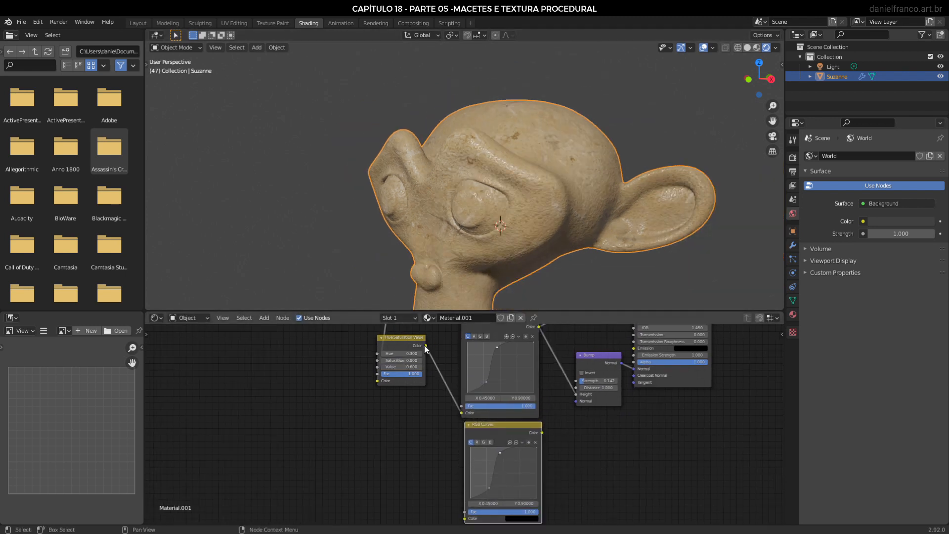
Connect the Hue Saturation Value Color to the duplicated RGB Curves, and that copy's Color to the Bump Height
{"action": "left_click_drag", "start_coordinate": [425, 346], "coordinate": [465, 520]}
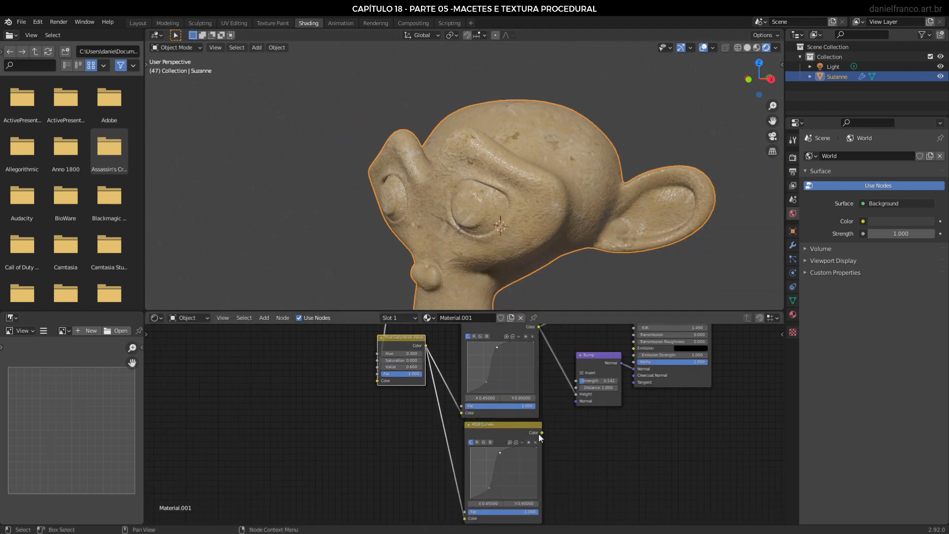
{"action": "left_click_drag", "start_coordinate": [542, 432], "coordinate": [576, 396]}
{"action": "middle_click_drag", "start_coordinate": [557, 393], "coordinate": [544, 474]}
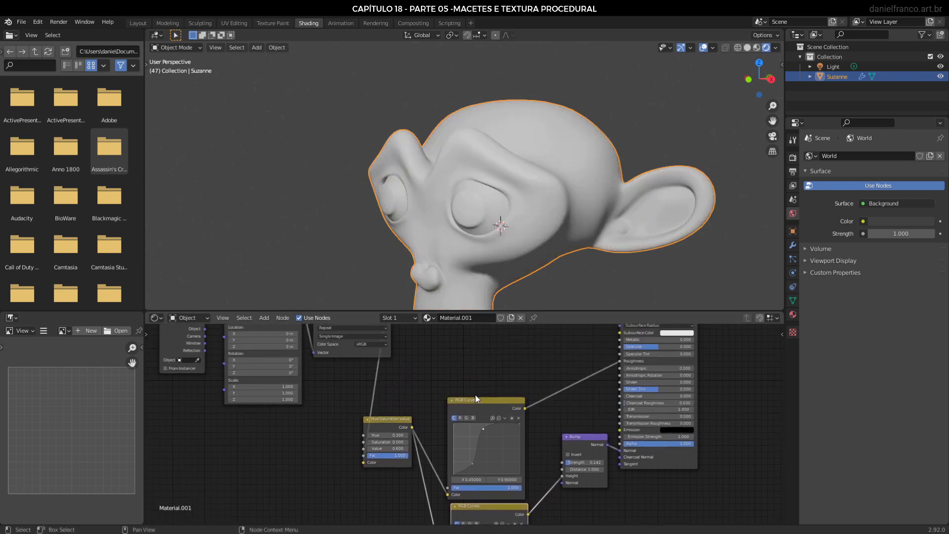
Raise the roughness RGB Curves node away from its copy and soften its curve by shifting the upper point right and down
{"action": "left_click_drag", "start_coordinate": [477, 398], "coordinate": [514, 324]}
{"action": "scroll", "coordinate": [568, 346], "scroll_direction": "up", "scroll_amount": 3}
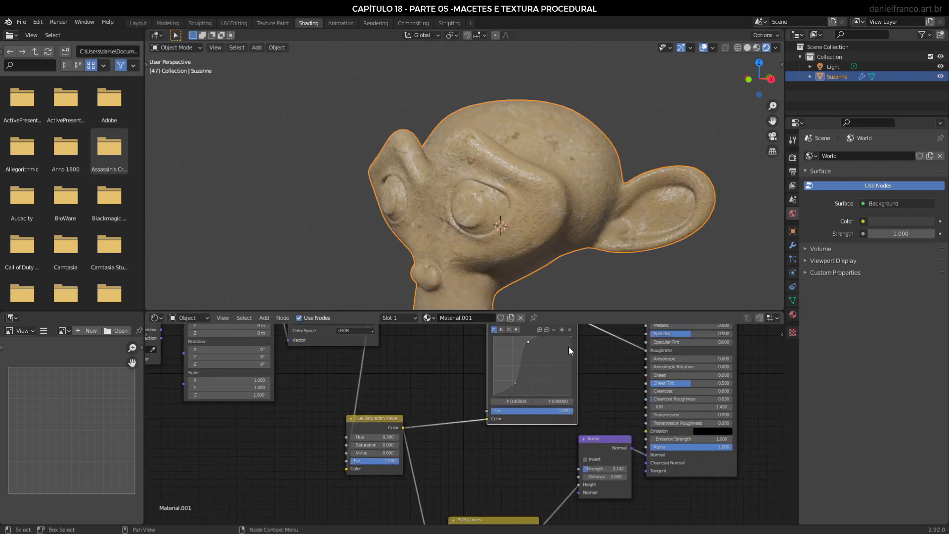
{"action": "scroll", "coordinate": [480, 404], "scroll_direction": "up", "scroll_amount": 2}
{"action": "left_click_drag", "start_coordinate": [479, 382], "coordinate": [499, 396]}
Reshape the bump RGB curve with the upper point at X 0.49545, Y 1.00000 and the lower point farther left, checking the relief
{"action": "scroll", "coordinate": [544, 453], "scroll_direction": "down", "scroll_amount": 6}
{"action": "middle_click_drag", "start_coordinate": [544, 452], "coordinate": [544, 302]}
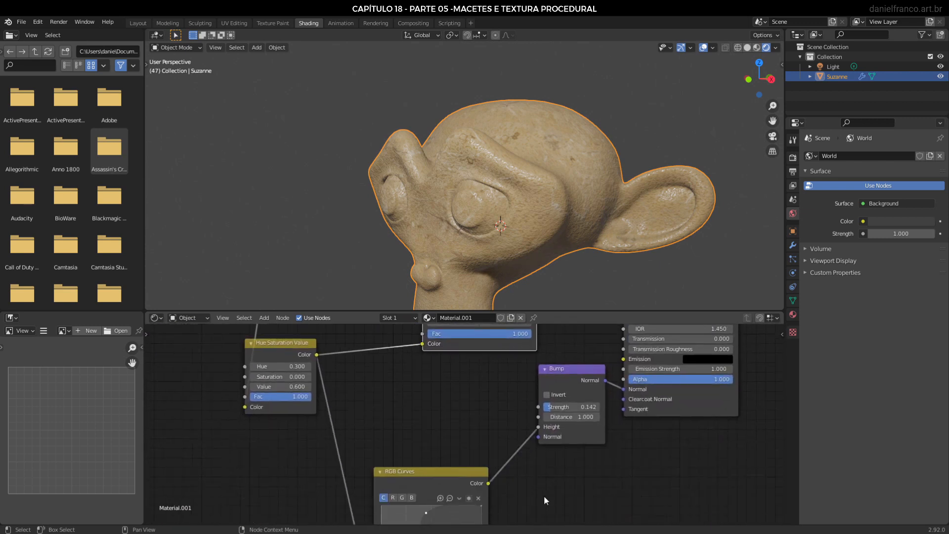
{"action": "middle_click_drag", "start_coordinate": [494, 487], "coordinate": [490, 398]}
{"action": "scroll", "coordinate": [452, 408], "scroll_direction": "up", "scroll_amount": 4}
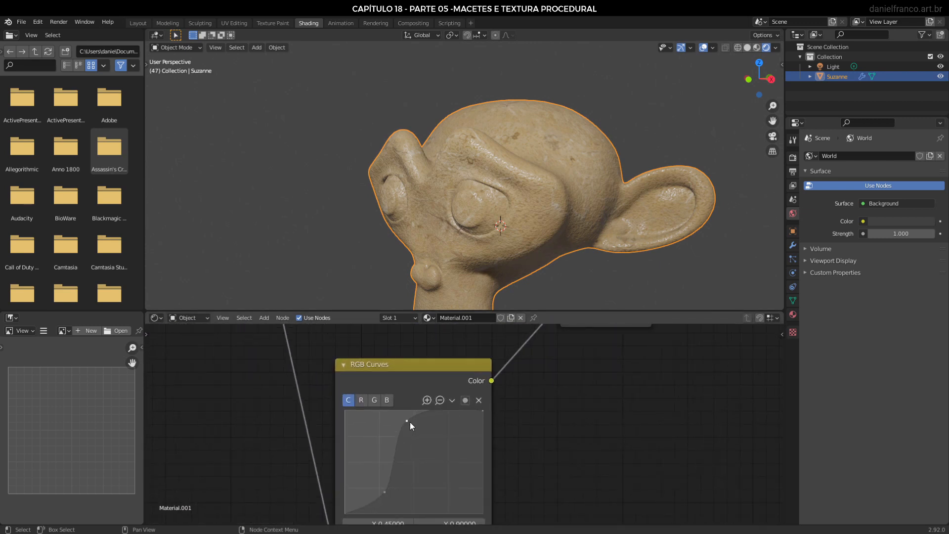
{"action": "mouse_move", "coordinate": [408, 421]}
{"action": "left_mouse_down"}
{"action": "mouse_move", "coordinate": [449, 460]}
{"action": "mouse_move", "coordinate": [382, 413]}
{"action": "mouse_move", "coordinate": [367, 490]}
{"action": "mouse_move", "coordinate": [415, 441]}
{"action": "mouse_move", "coordinate": [412, 410]}
{"action": "left_mouse_up"}
{"action": "scroll", "coordinate": [583, 186], "scroll_direction": "up", "scroll_amount": 4}
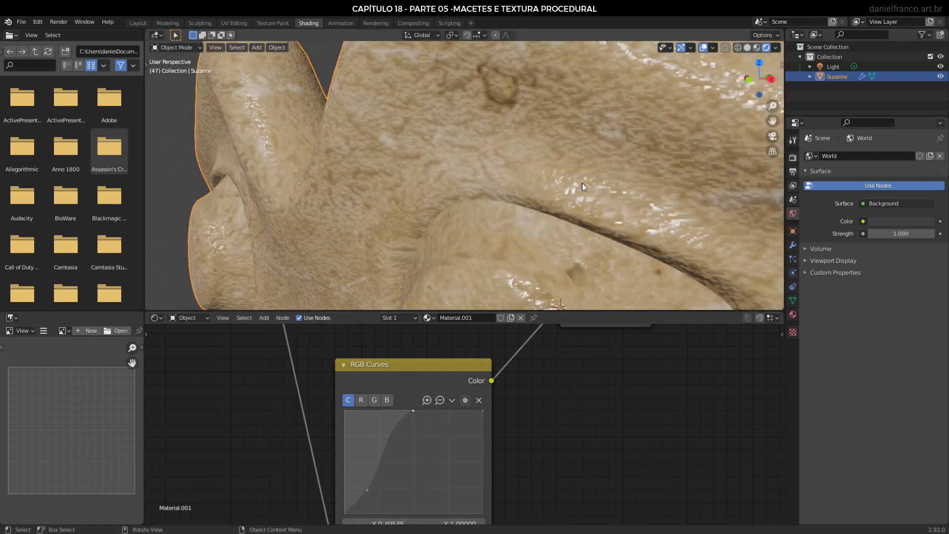
{"action": "scroll", "coordinate": [620, 226], "scroll_direction": "down", "scroll_amount": 1}
{"action": "scroll", "coordinate": [618, 226], "scroll_direction": "down", "scroll_amount": 2}
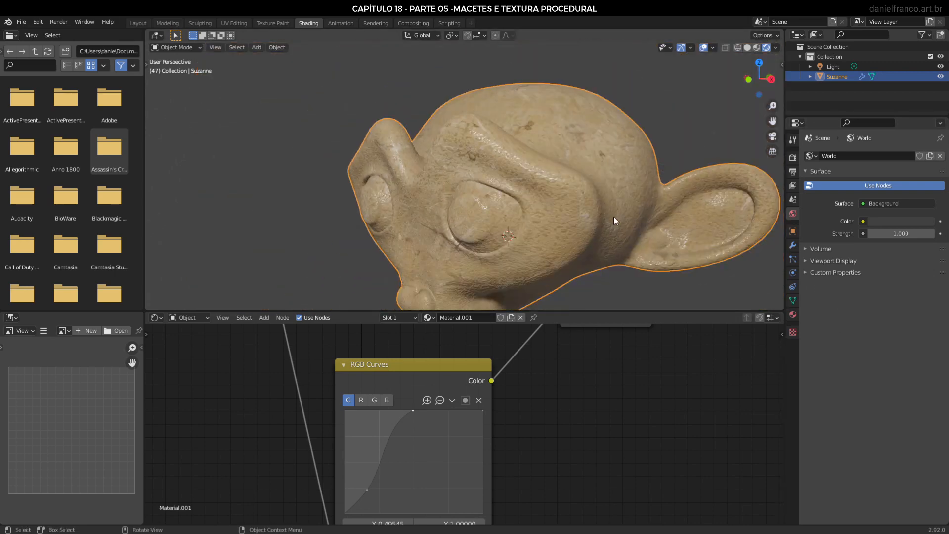
Save the file, then duplicate Suzanne and place the copy beside the original along the X axis
{"action": "scroll", "coordinate": [614, 217], "scroll_direction": "down", "scroll_amount": 4}
{"action": "key", "text": "ctrl+s"}
{"action": "key", "text": "shift+d"}
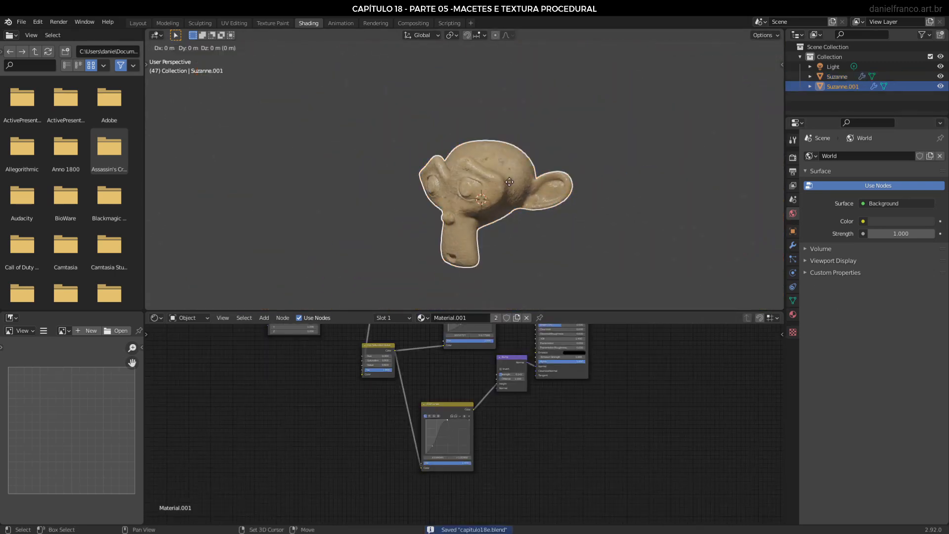
{"action": "key", "text": "x"}
{"action": "left_click", "coordinate": [671, 249]}
Make the duplicated head's material single-user and rename it procedural
{"action": "left_click", "coordinate": [496, 318]}
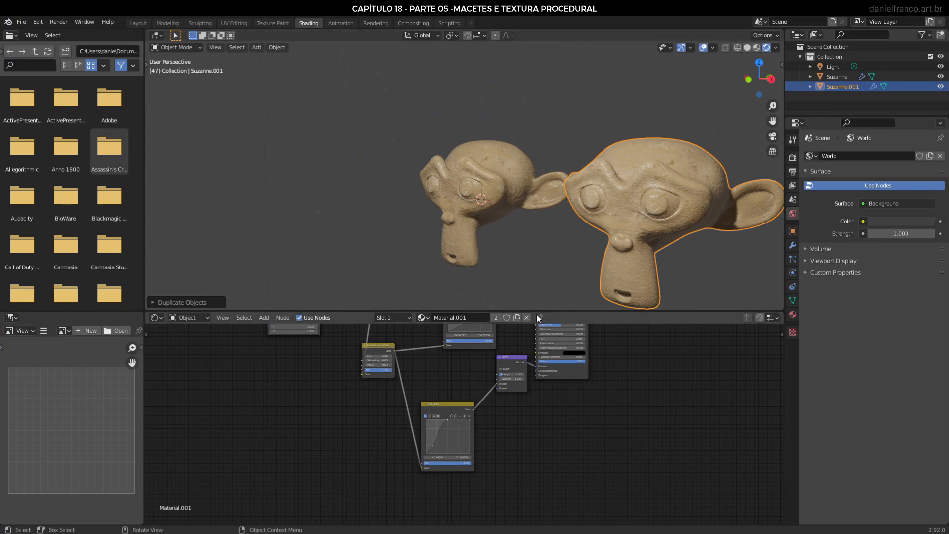
{"action": "left_click", "coordinate": [489, 318]}
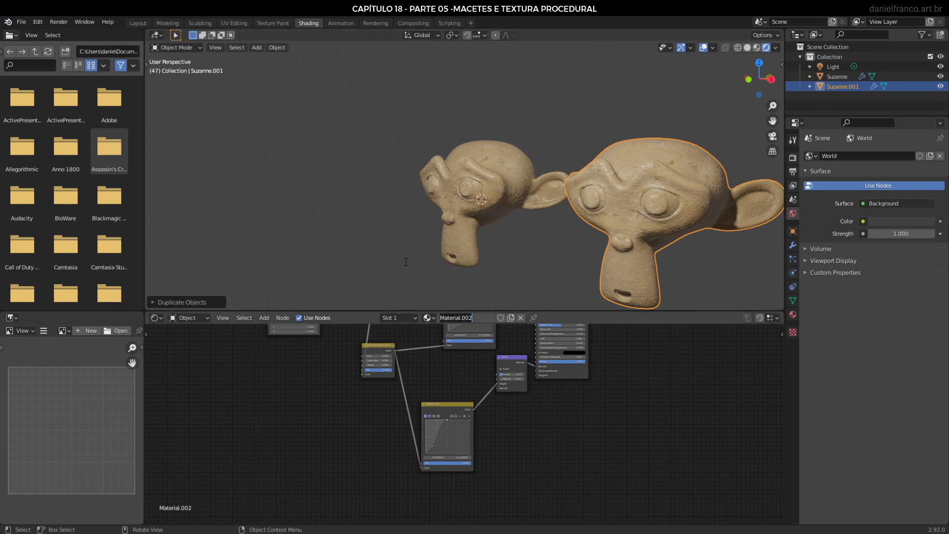
{"action": "key", "text": "ctrl+a"}
{"action": "key", "text": "BackSpace"}
{"action": "type", "text": "procedural"}
{"action": "key", "text": "Return"}
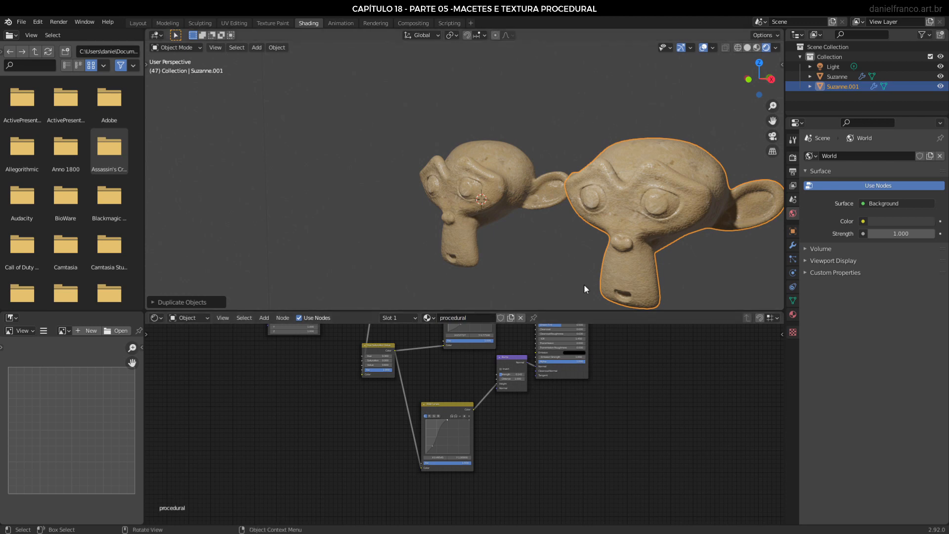
Delete all nodes of the procedural material except the Principled BSDF and the Material Output
{"action": "scroll", "coordinate": [491, 383], "scroll_direction": "up", "scroll_amount": 7}
{"action": "middle_click_drag", "start_coordinate": [522, 403], "coordinate": [416, 493]}
{"action": "scroll", "coordinate": [420, 484], "scroll_direction": "down", "scroll_amount": 5}
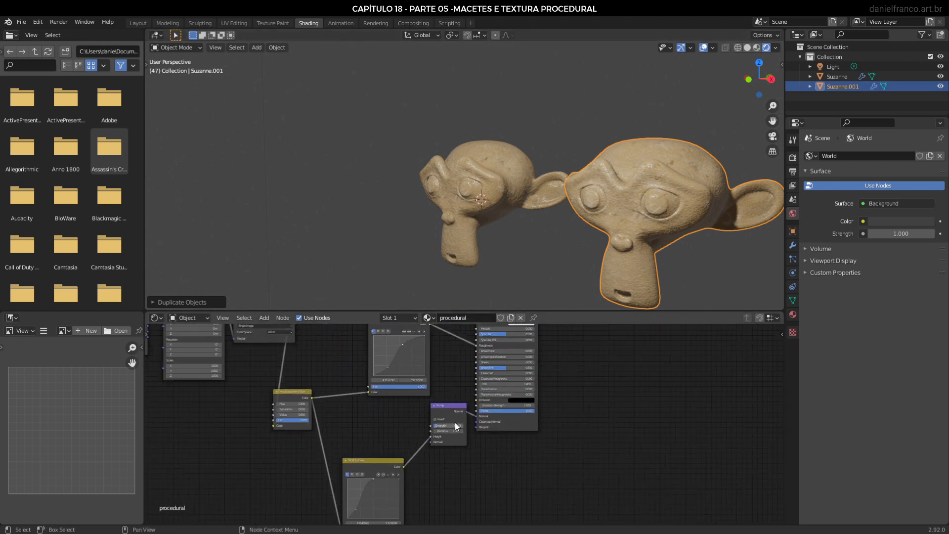
{"action": "scroll", "coordinate": [289, 413], "scroll_direction": "down", "scroll_amount": 4}
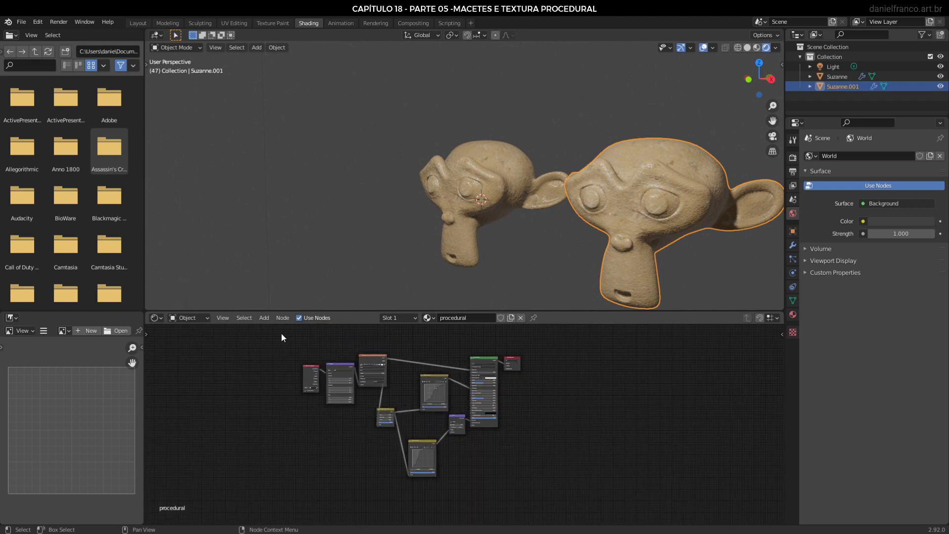
{"action": "left_click_drag", "start_coordinate": [281, 332], "coordinate": [458, 503]}
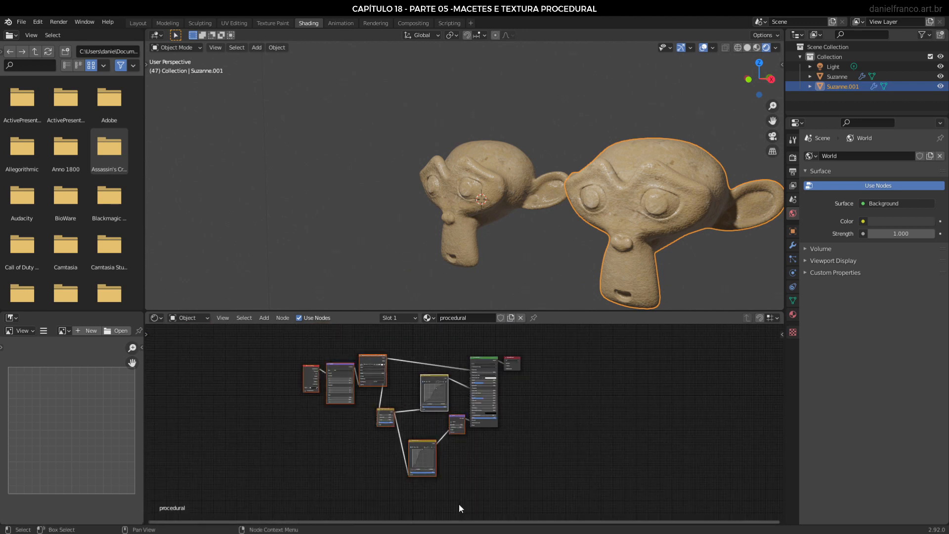
{"action": "key", "text": "Delete"}
Add a Magic Texture node, connect its Color to the Principled BSDF Base Color and inspect the pattern on the duplicated head
{"action": "scroll", "coordinate": [493, 386], "scroll_direction": "up", "scroll_amount": 3}
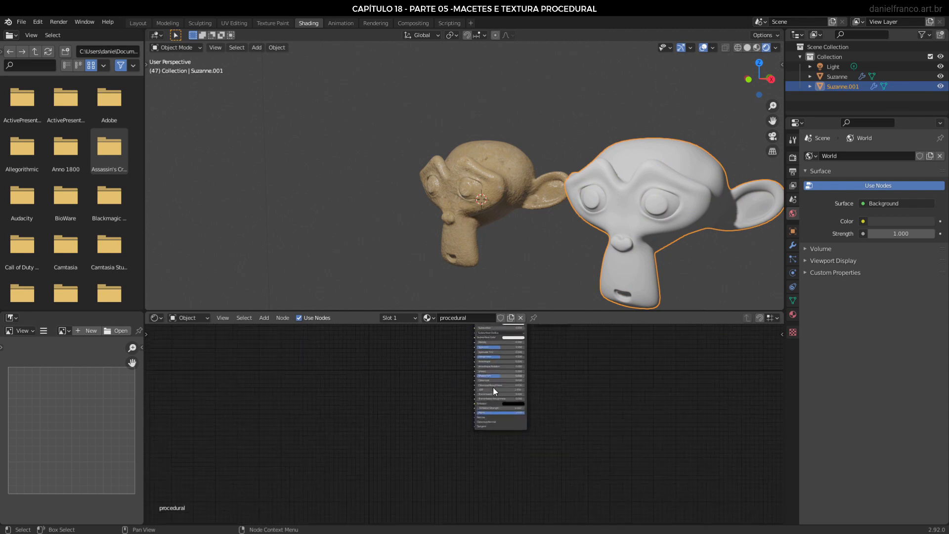
{"action": "scroll", "coordinate": [404, 243], "scroll_direction": "up", "scroll_amount": 3}
{"action": "scroll", "coordinate": [354, 452], "scroll_direction": "up", "scroll_amount": 2}
{"action": "middle_click_drag", "start_coordinate": [338, 451], "coordinate": [439, 385]}
{"action": "scroll", "coordinate": [504, 415], "scroll_direction": "up", "scroll_amount": 6}
{"action": "left_click", "coordinate": [263, 318]}
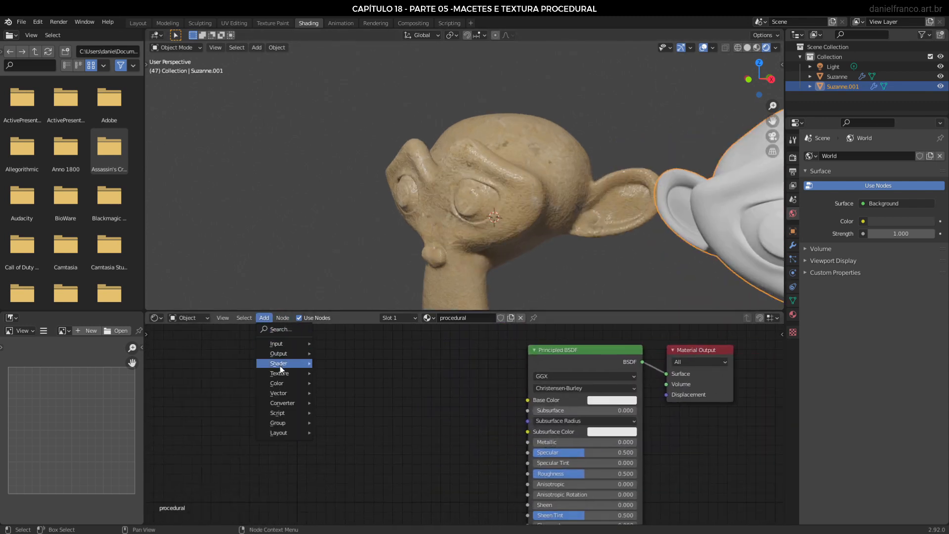
{"action": "mouse_move", "coordinate": [280, 373]}
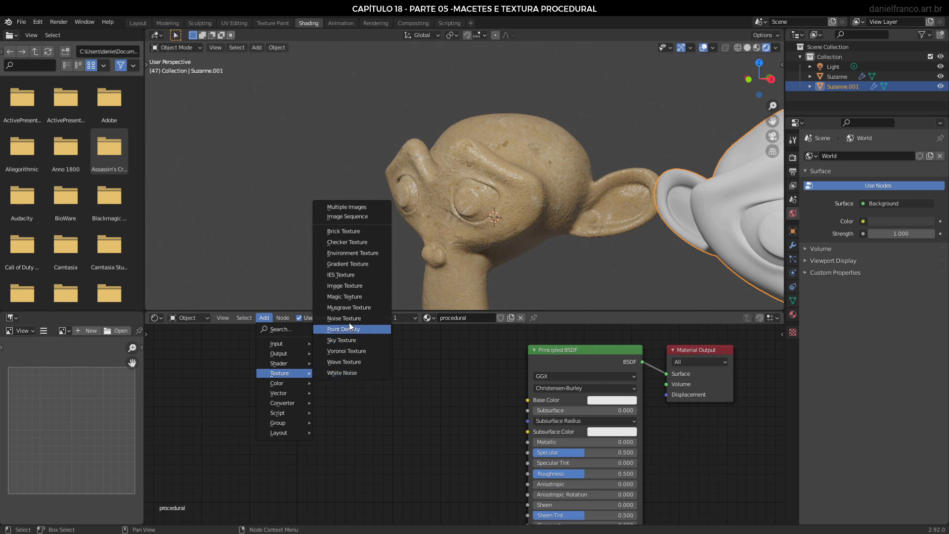
{"action": "left_click", "coordinate": [355, 296]}
{"action": "left_click", "coordinate": [317, 410]}
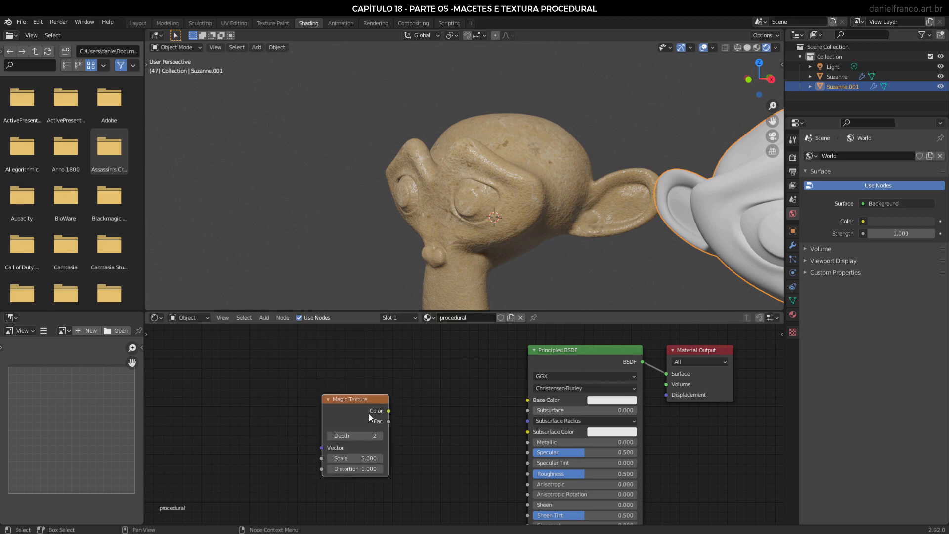
{"action": "left_click_drag", "start_coordinate": [390, 412], "coordinate": [533, 402]}
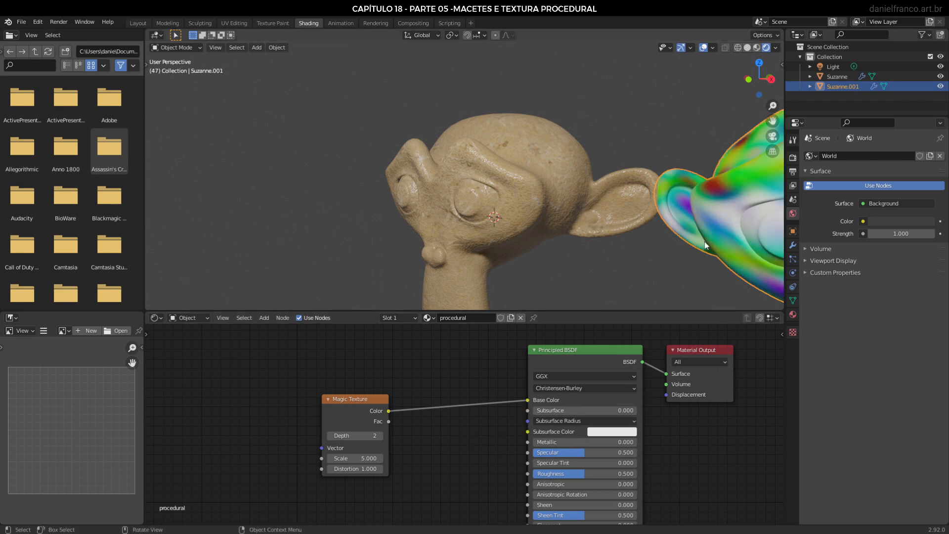
{"action": "middle_click_drag", "start_coordinate": [752, 266], "coordinate": [541, 215]}
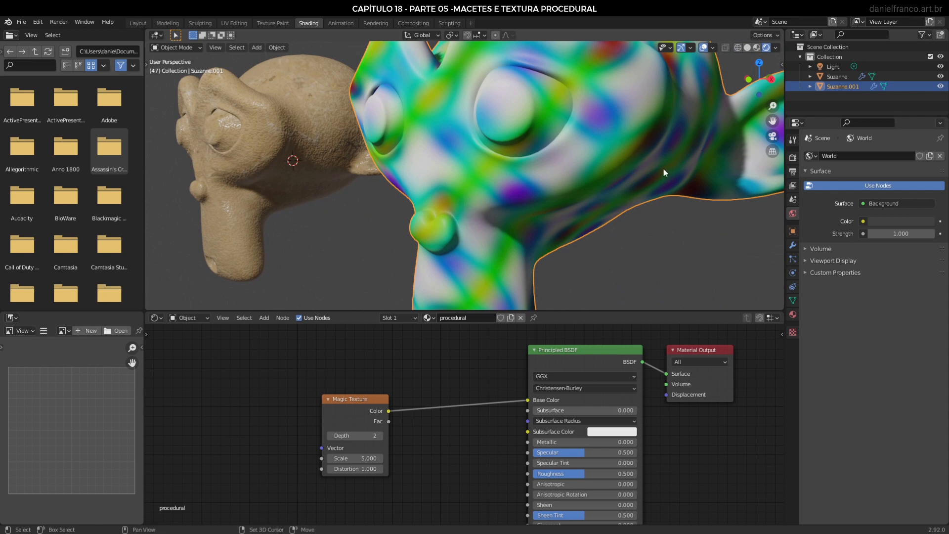
Set the Magic Texture depth to 4, scale to 5.6 and distortion to 25.7
{"action": "middle_click_drag", "start_coordinate": [663, 168], "coordinate": [638, 203]}
{"action": "scroll", "coordinate": [455, 435], "scroll_direction": "up", "scroll_amount": 2}
{"action": "scroll", "coordinate": [378, 453], "scroll_direction": "up", "scroll_amount": 1}
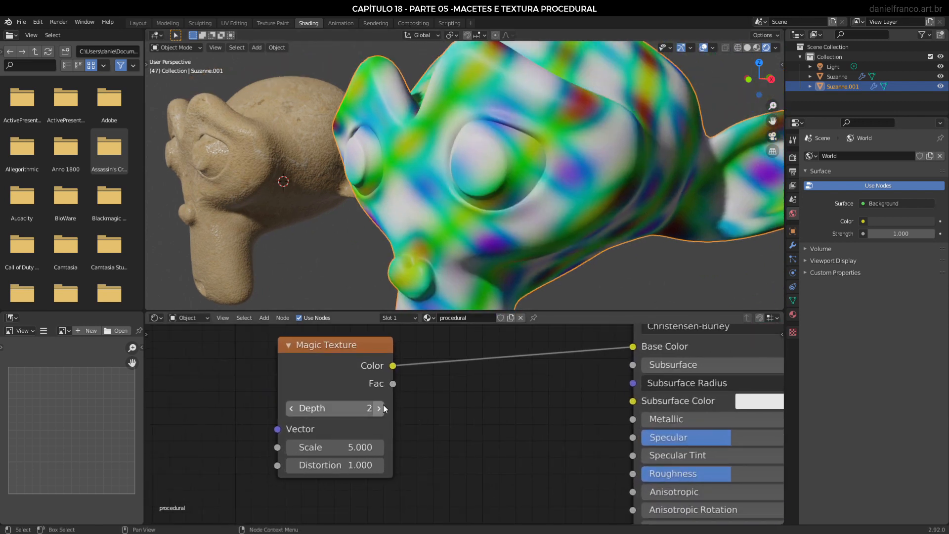
{"action": "left_click", "coordinate": [379, 408]}
{"action": "left_click", "coordinate": [380, 408]}
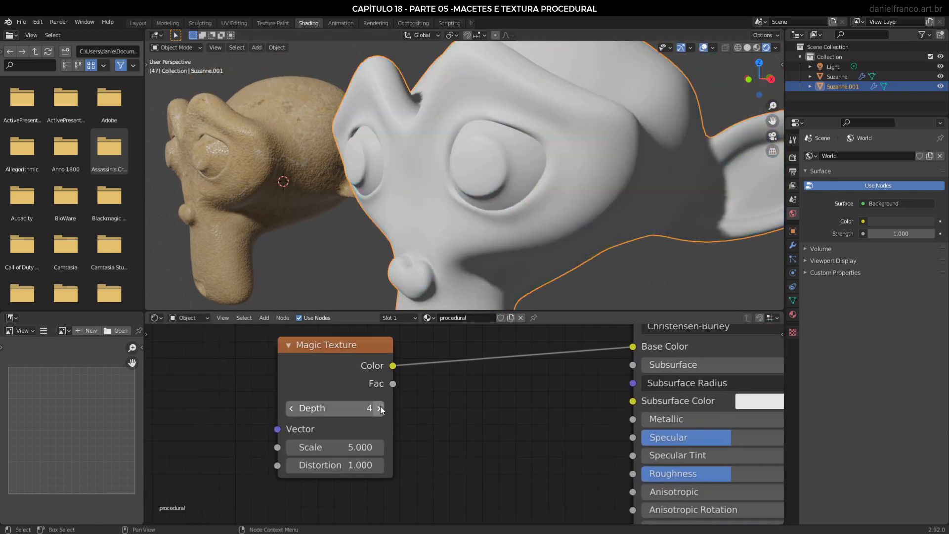
{"action": "scroll", "coordinate": [445, 466], "scroll_direction": "up", "scroll_amount": 1}
{"action": "left_click_drag", "start_coordinate": [299, 448], "coordinate": [462, 472]}
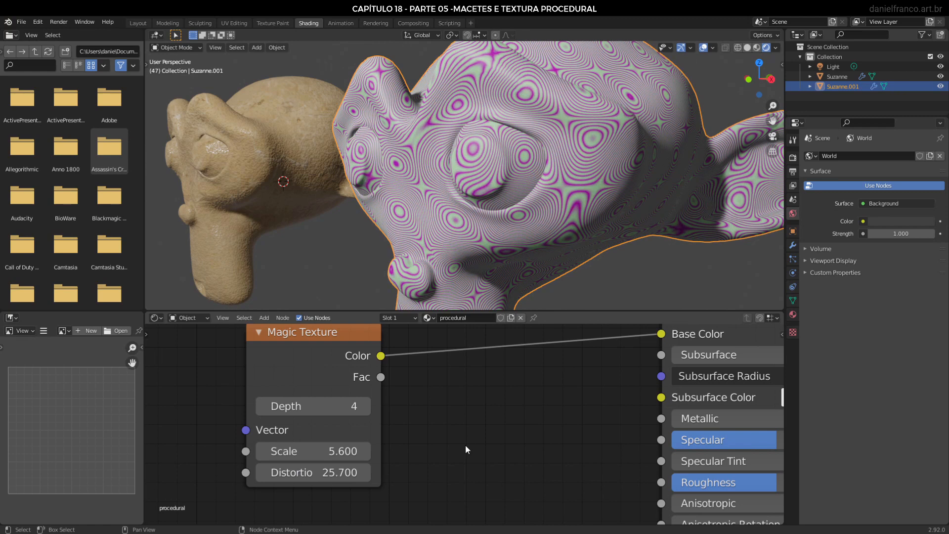
Delete the Magic Texture node and add a Noise Texture node in its place
{"action": "scroll", "coordinate": [464, 445], "scroll_direction": "down", "scroll_amount": 2}
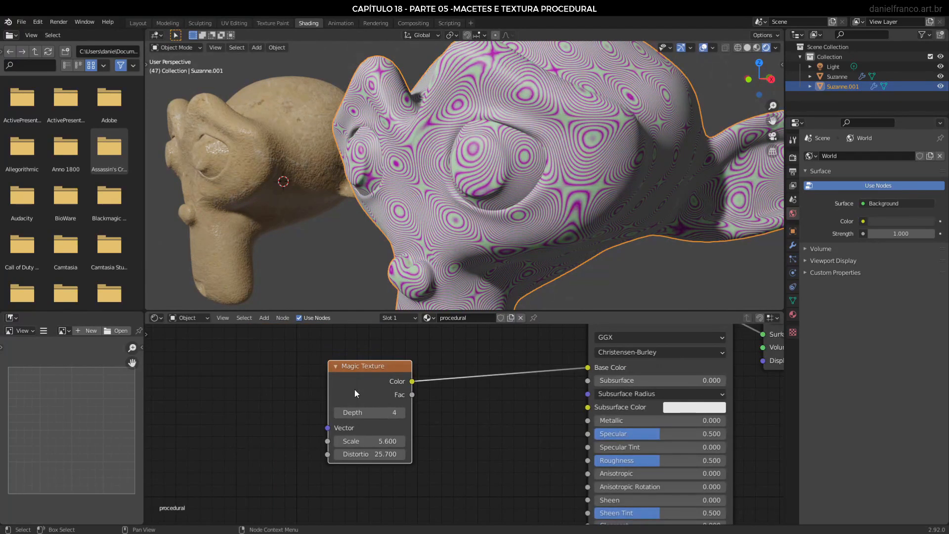
{"action": "key", "text": "x"}
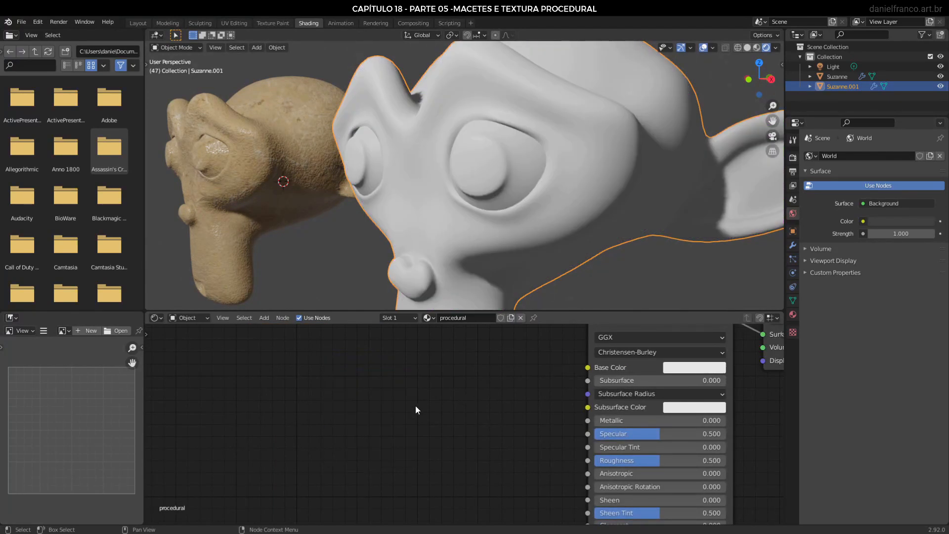
{"action": "key", "text": "shift+a"}
{"action": "mouse_move", "coordinate": [405, 381]}
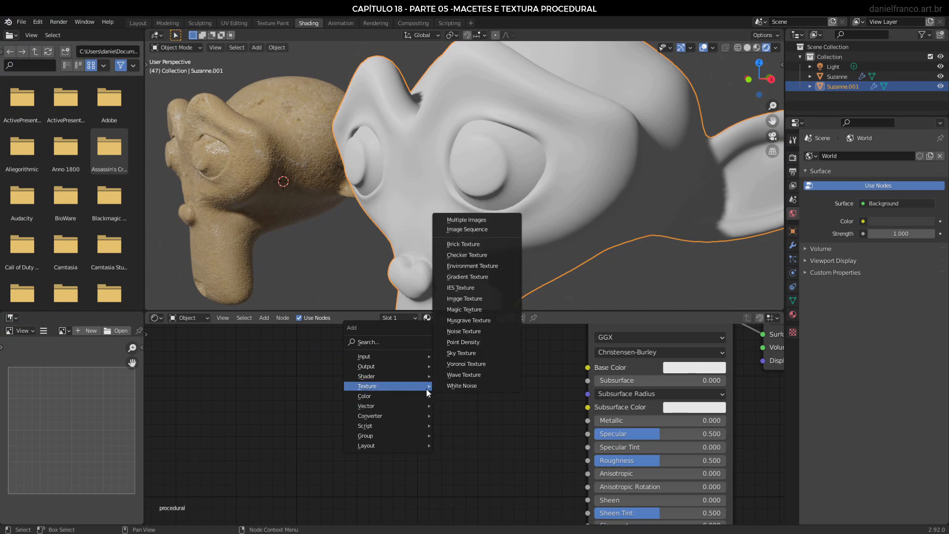
{"action": "left_click", "coordinate": [473, 330]}
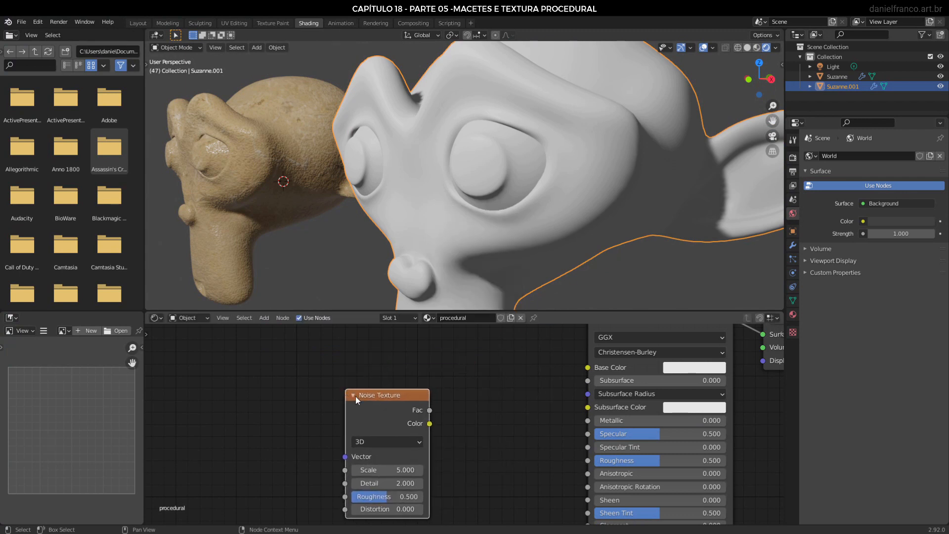
{"action": "left_click", "coordinate": [355, 396]}
Connect the Noise Texture Color output to the Principled BSDF Base Color and inspect the pattern on the duplicated head
{"action": "scroll", "coordinate": [437, 433], "scroll_direction": "up", "scroll_amount": 2}
{"action": "middle_click_drag", "start_coordinate": [437, 433], "coordinate": [339, 424]}
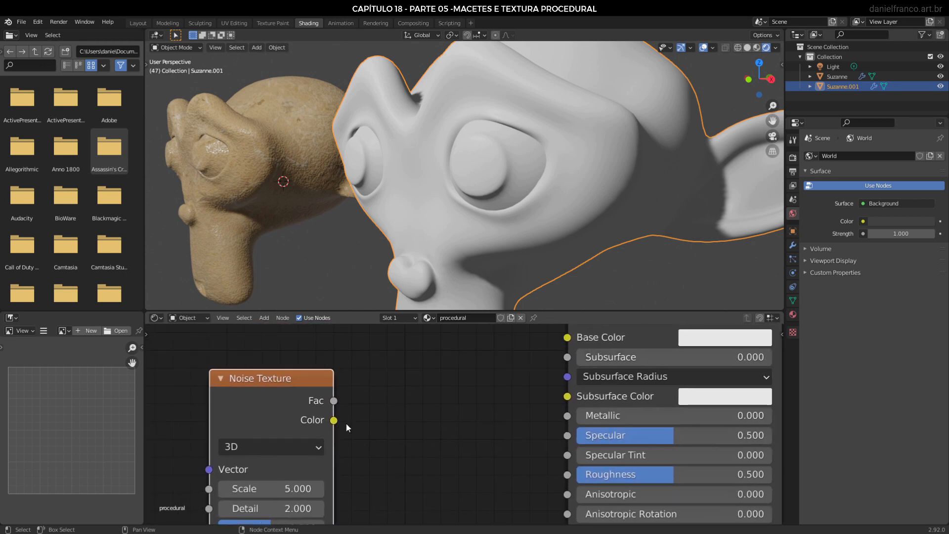
{"action": "left_click_drag", "start_coordinate": [334, 420], "coordinate": [569, 337]}
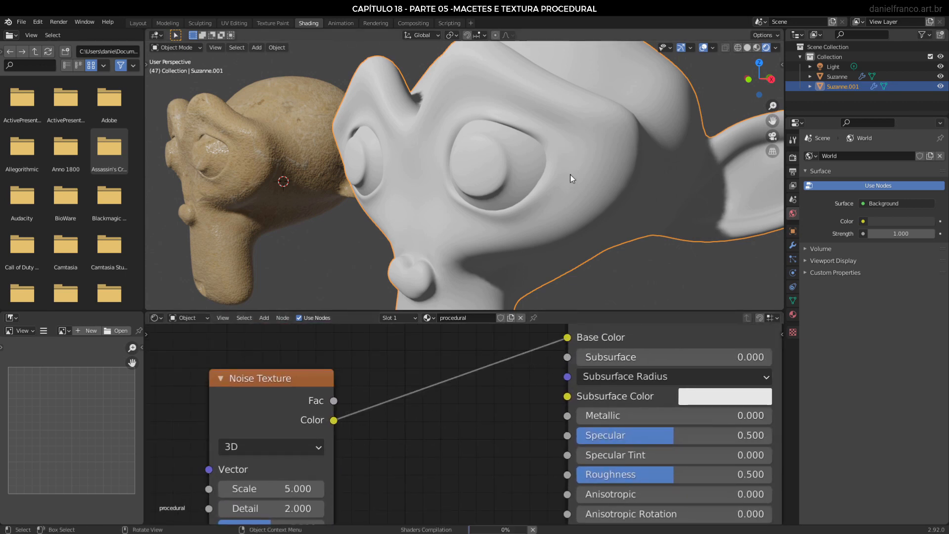
{"action": "scroll", "coordinate": [572, 169], "scroll_direction": "down", "scroll_amount": 4}
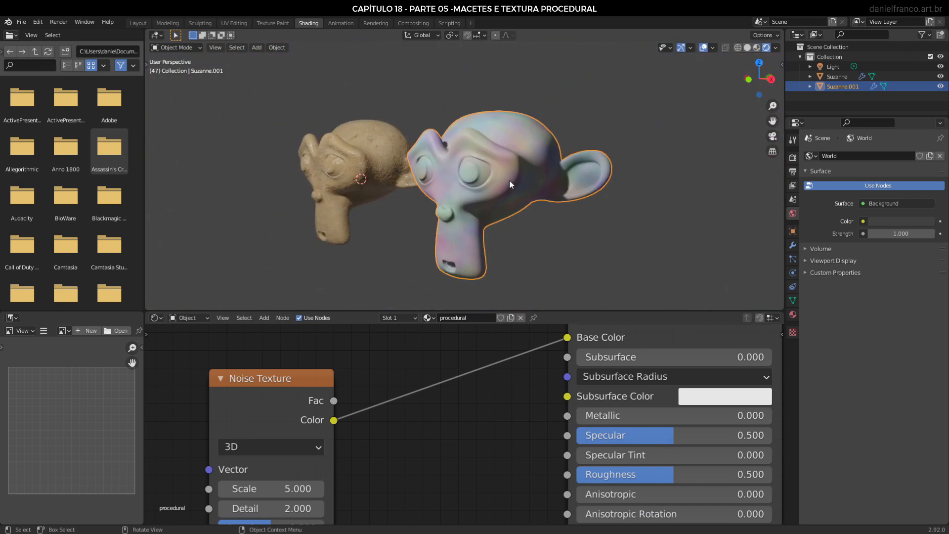
{"action": "scroll", "coordinate": [509, 180], "scroll_direction": "up", "scroll_amount": 2}
{"action": "scroll", "coordinate": [514, 188], "scroll_direction": "down", "scroll_amount": 1}
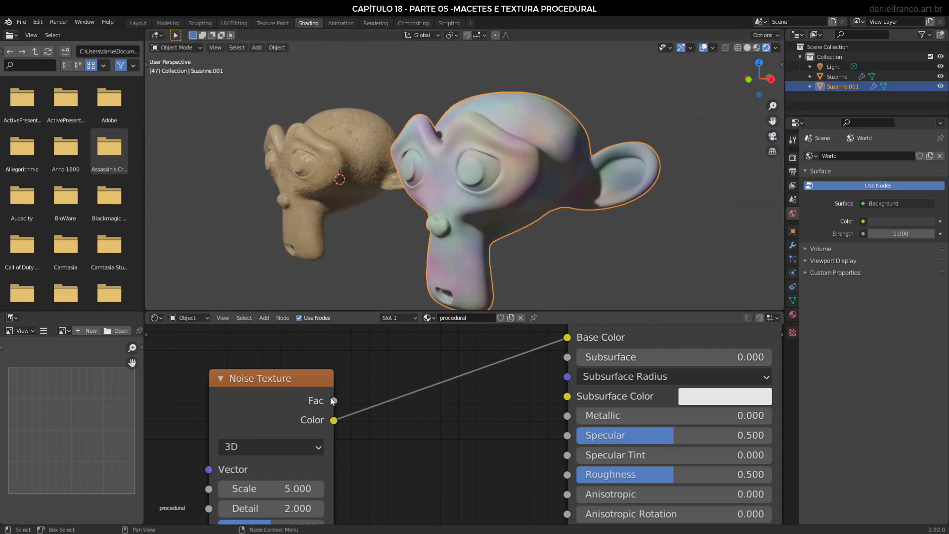
Disconnect the noise Color output and feed the Noise Texture Fac output into Base Color to inspect the greyscale pattern
{"action": "left_click_drag", "start_coordinate": [568, 337], "coordinate": [514, 352]}
{"action": "left_click_drag", "start_coordinate": [336, 401], "coordinate": [523, 487]}
{"action": "scroll", "coordinate": [522, 488], "scroll_direction": "down", "scroll_amount": 2}
{"action": "left_click_drag", "start_coordinate": [345, 397], "coordinate": [514, 350]}
{"action": "scroll", "coordinate": [524, 200], "scroll_direction": "up", "scroll_amount": 3}
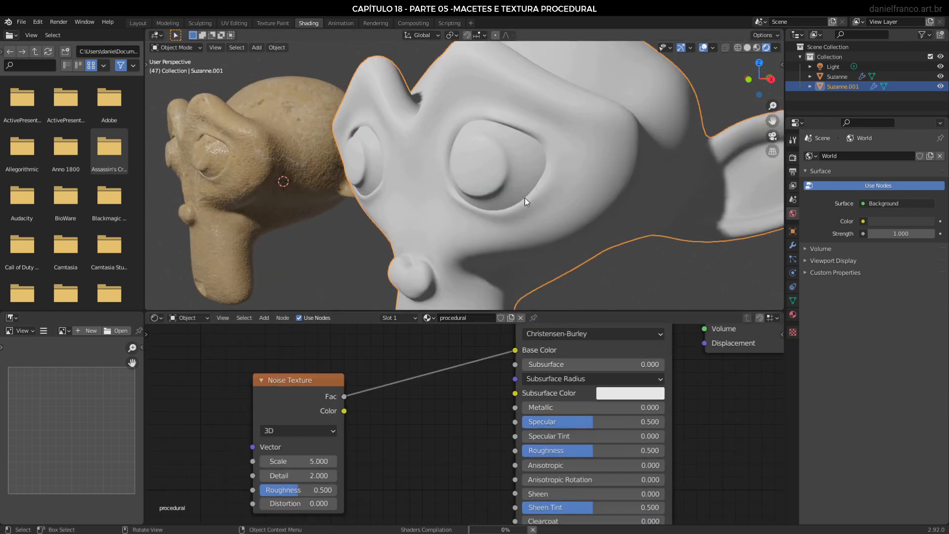
{"action": "scroll", "coordinate": [523, 197], "scroll_direction": "down", "scroll_amount": 6}
{"action": "scroll", "coordinate": [535, 210], "scroll_direction": "up", "scroll_amount": 6}
{"action": "scroll", "coordinate": [433, 292], "scroll_direction": "down", "scroll_amount": 6}
Set the Noise Texture scale to 17.4 and detail to 0
{"action": "middle_click_drag", "start_coordinate": [340, 388], "coordinate": [359, 355]}
{"action": "scroll", "coordinate": [341, 390], "scroll_direction": "up", "scroll_amount": 2}
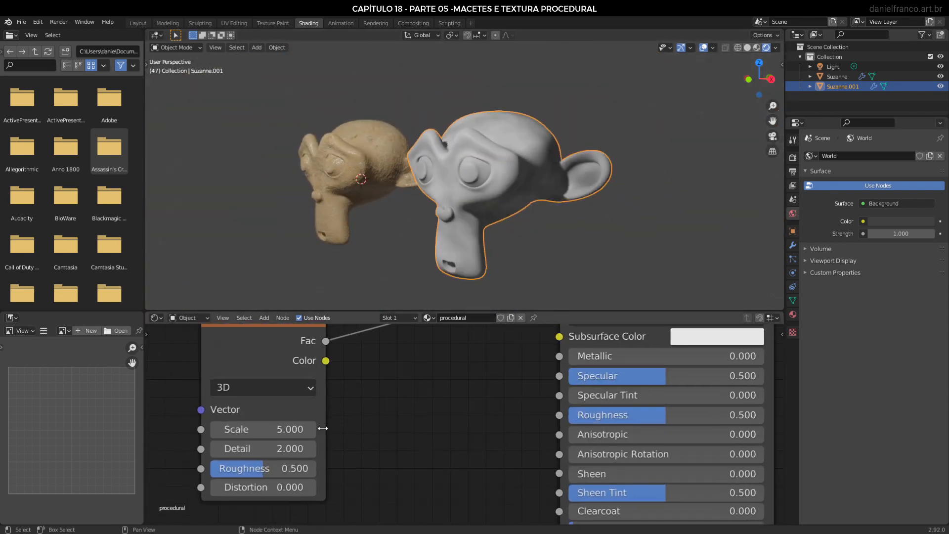
{"action": "left_click_drag", "start_coordinate": [290, 429], "coordinate": [351, 429]}
{"action": "mouse_move", "coordinate": [259, 449]}
{"action": "left_mouse_down"}
{"action": "mouse_move", "coordinate": [308, 449]}
{"action": "mouse_move", "coordinate": [249, 449]}
{"action": "left_mouse_up"}
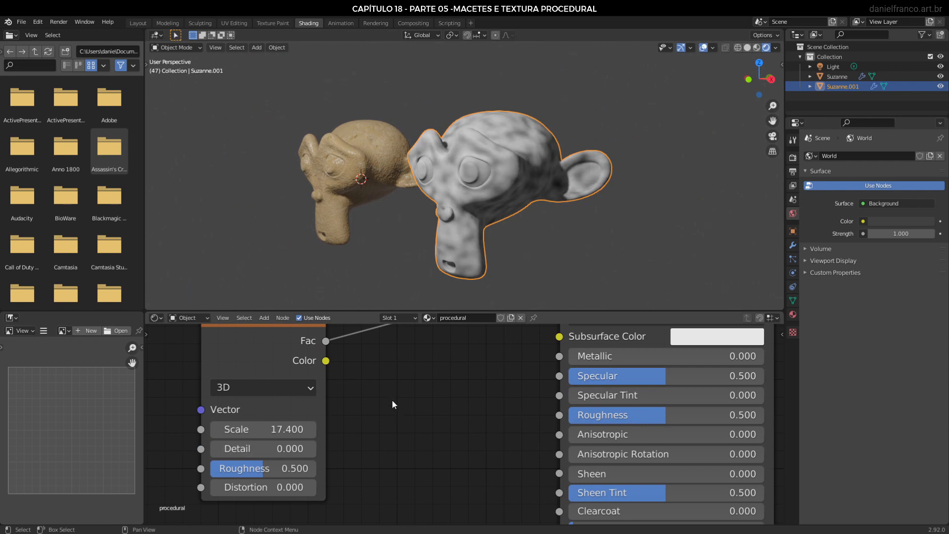
Connect the Noise Texture Fac to the Principled BSDF Roughness and unlink it from Base Color
{"action": "scroll", "coordinate": [390, 400], "scroll_direction": "down", "scroll_amount": 2}
{"action": "mouse_move", "coordinate": [363, 363]}
{"action": "left_mouse_down"}
{"action": "mouse_move", "coordinate": [502, 425]}
{"action": "mouse_move", "coordinate": [533, 417]}
{"action": "left_mouse_up"}
{"action": "middle_click_drag", "start_coordinate": [534, 417], "coordinate": [521, 454]}
{"action": "left_click_drag", "start_coordinate": [514, 356], "coordinate": [443, 375]}
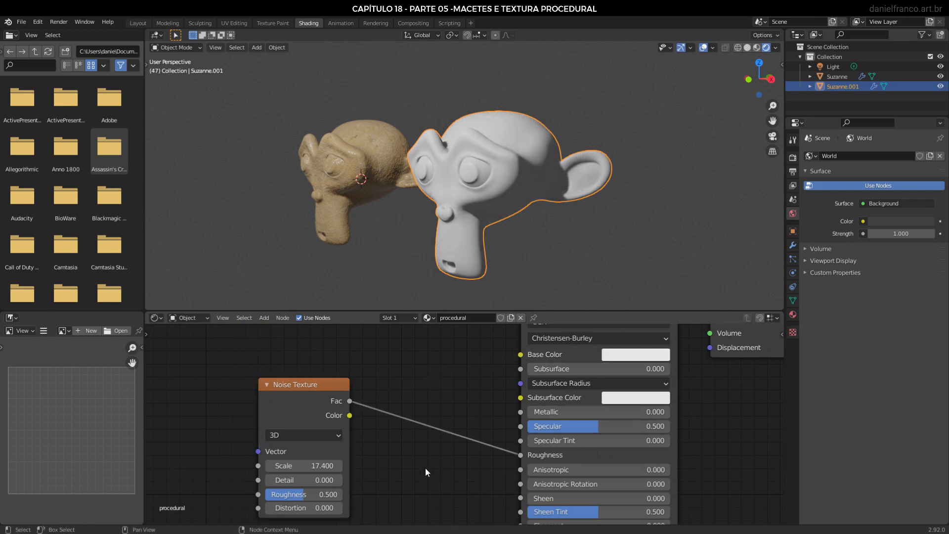
Set the Noise Texture scale to 25 and its roughness to 0
{"action": "scroll", "coordinate": [427, 472], "scroll_direction": "up", "scroll_amount": 1}
{"action": "left_click", "coordinate": [301, 466]}
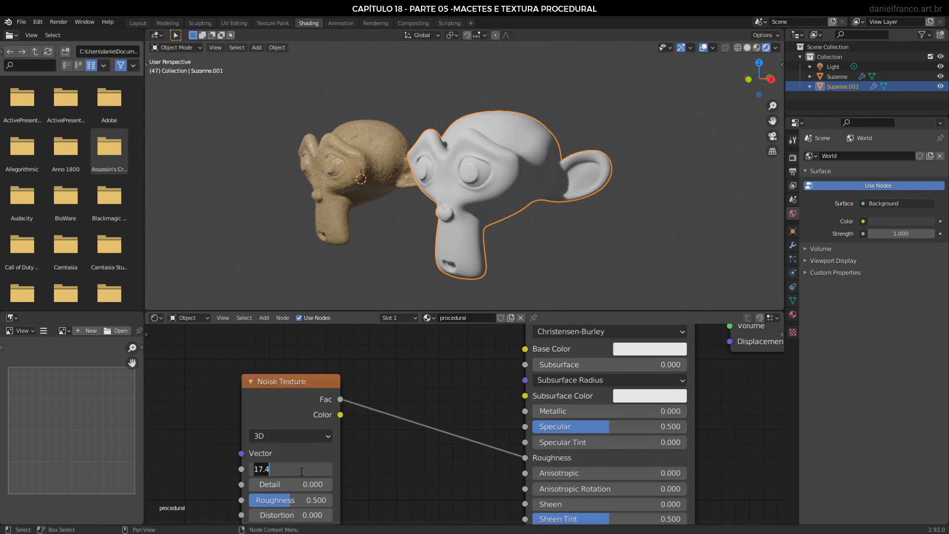
{"action": "type", "text": "25"}
{"action": "key", "text": "Return"}
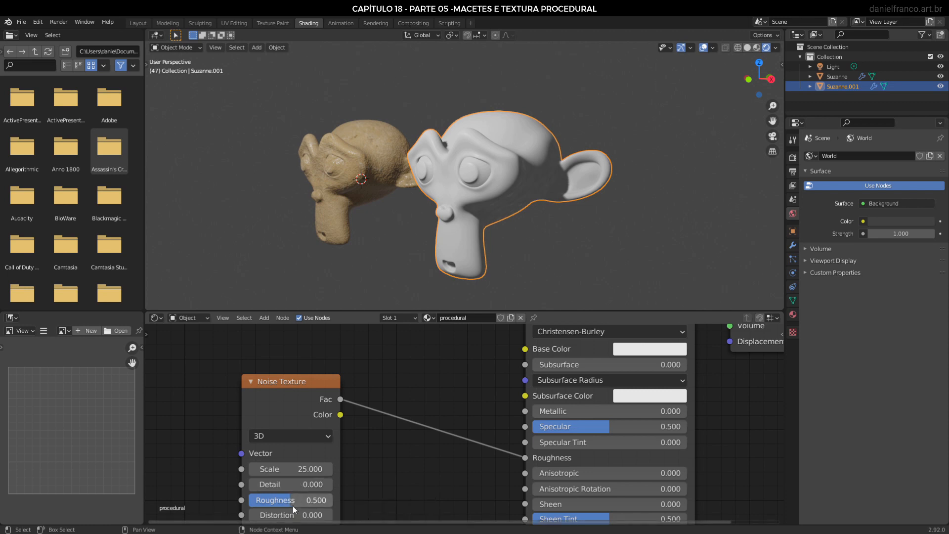
{"action": "left_click_drag", "start_coordinate": [289, 500], "coordinate": [254, 500]}
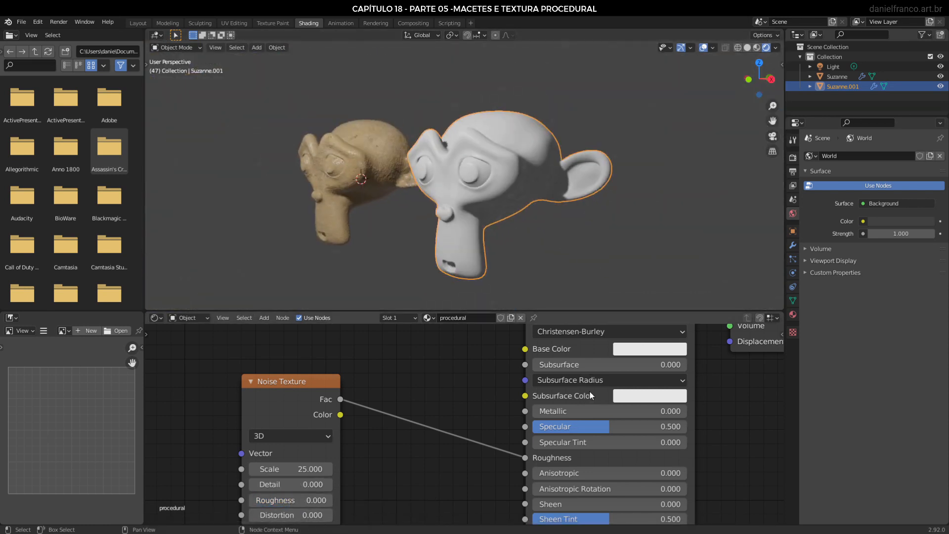
Change the Principled BSDF Base Color to a saturated blue
{"action": "middle_click_drag", "start_coordinate": [589, 391], "coordinate": [573, 434]}
{"action": "left_click", "coordinate": [633, 392]}
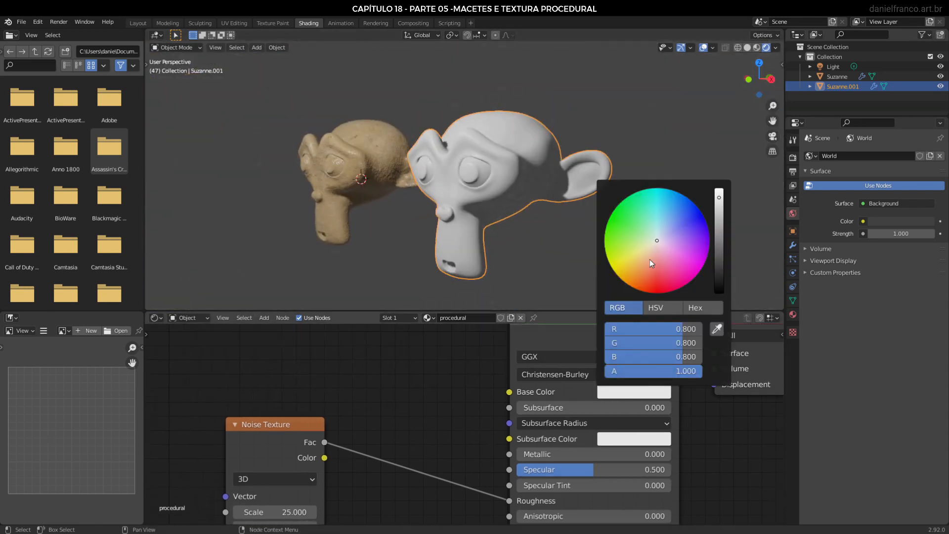
{"action": "left_click_drag", "start_coordinate": [656, 241], "coordinate": [682, 210]}
{"action": "scroll", "coordinate": [486, 84], "scroll_direction": "up", "scroll_amount": 4}
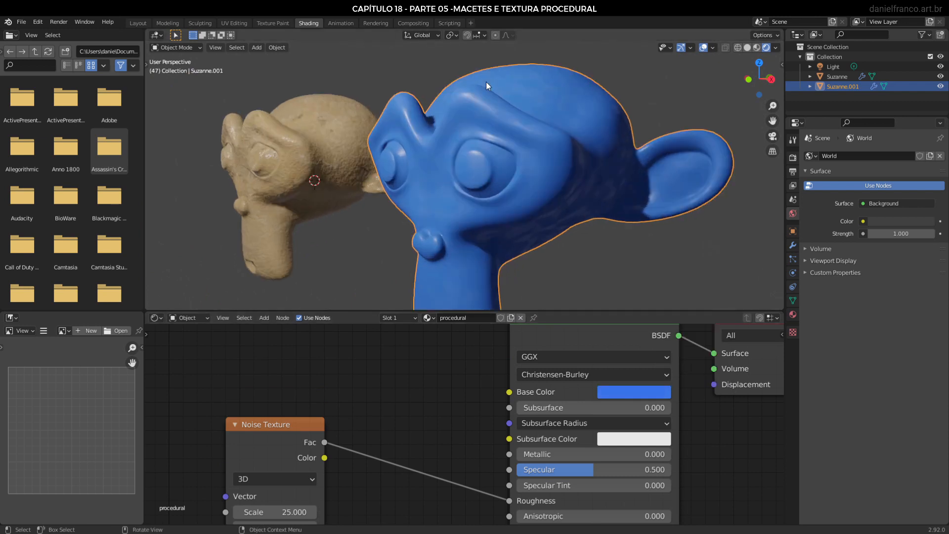
Inspect the highlight on top of the blue head and set the Noise Texture scale to 23.4
{"action": "scroll", "coordinate": [516, 111], "scroll_direction": "down", "scroll_amount": 3}
{"action": "middle_click_drag", "start_coordinate": [511, 138], "coordinate": [509, 173]}
{"action": "scroll", "coordinate": [509, 237], "scroll_direction": "up", "scroll_amount": 3}
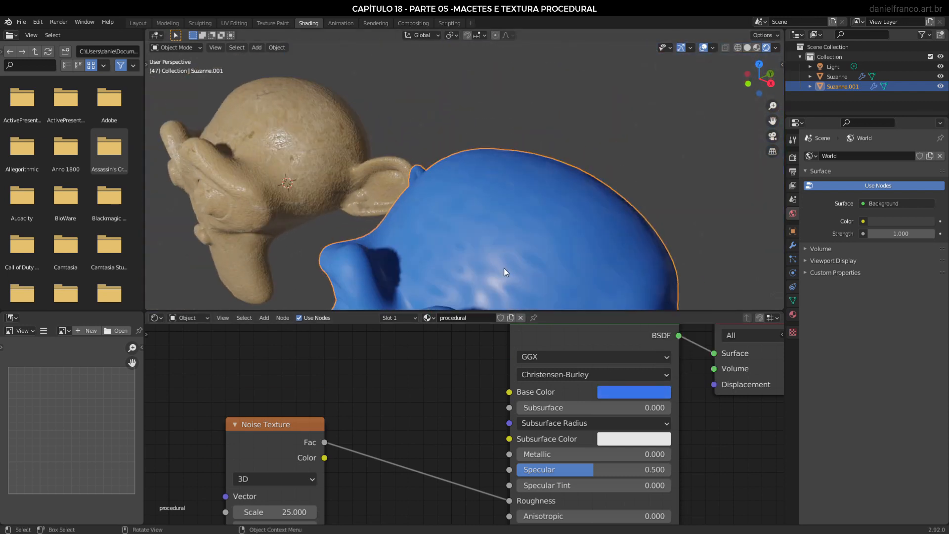
{"action": "middle_click_drag", "start_coordinate": [500, 275], "coordinate": [523, 143], "text": "shift"}
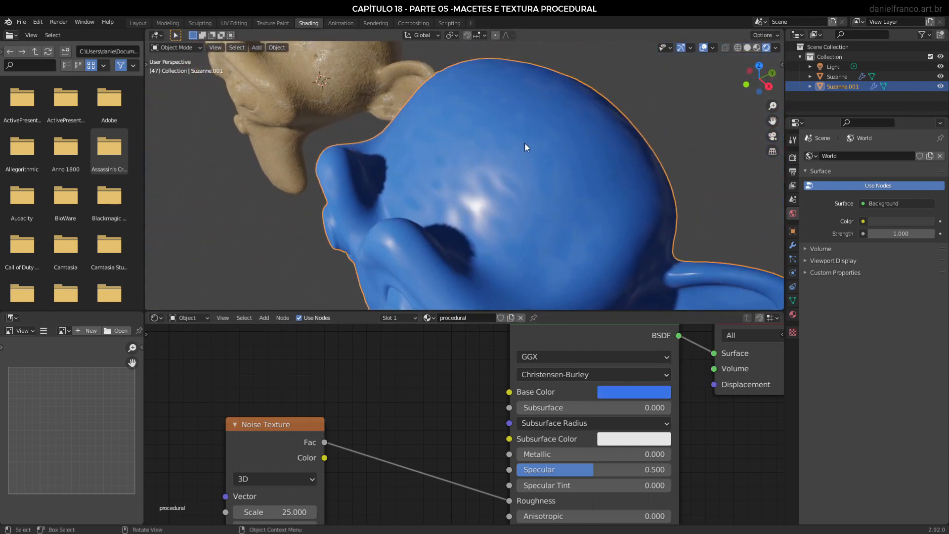
{"action": "scroll", "coordinate": [490, 222], "scroll_direction": "up", "scroll_amount": 3}
{"action": "scroll", "coordinate": [505, 372], "scroll_direction": "down", "scroll_amount": 2}
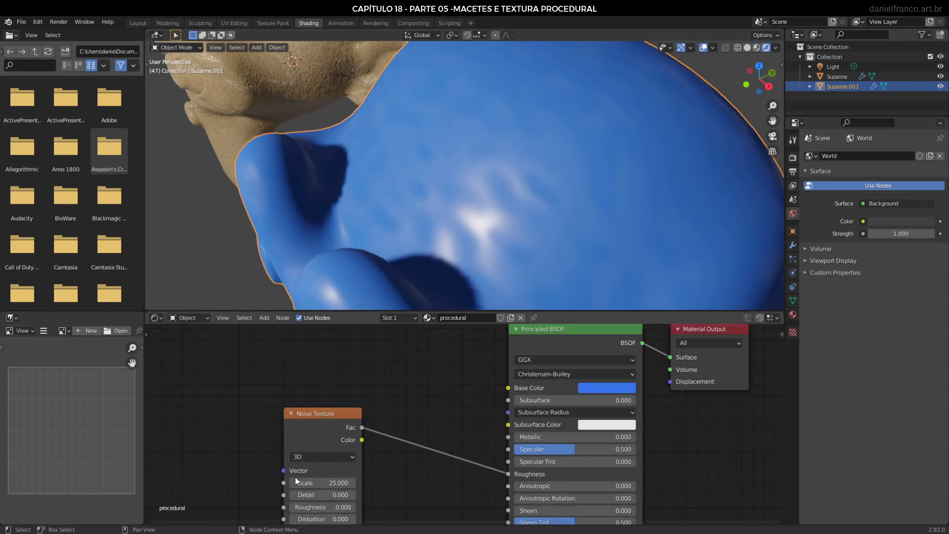
{"action": "mouse_move", "coordinate": [316, 482]}
{"action": "left_mouse_down"}
{"action": "mouse_move", "coordinate": [346, 482]}
{"action": "mouse_move", "coordinate": [316, 482]}
{"action": "left_mouse_up"}
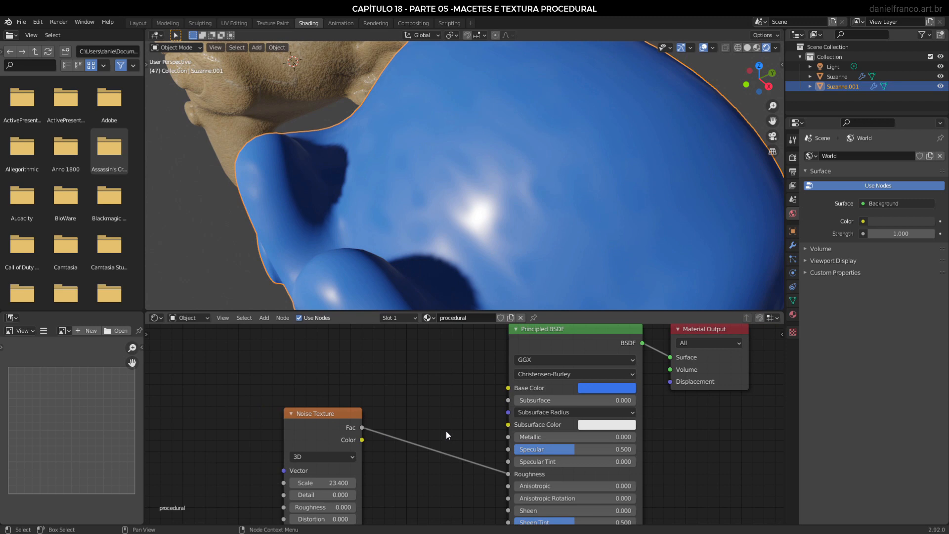
Add an RGB Curves node and insert it between the Noise Texture Fac and the Principled BSDF Roughness
{"action": "scroll", "coordinate": [435, 445], "scroll_direction": "down", "scroll_amount": 2}
{"action": "scroll", "coordinate": [434, 426], "scroll_direction": "up", "scroll_amount": 3}
{"action": "key", "text": "shift+a"}
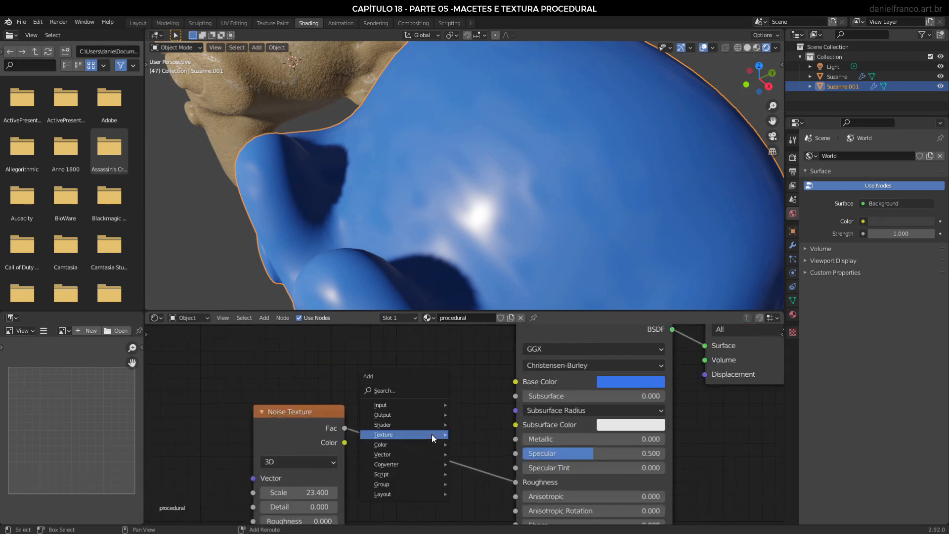
{"action": "mouse_move", "coordinate": [428, 436]}
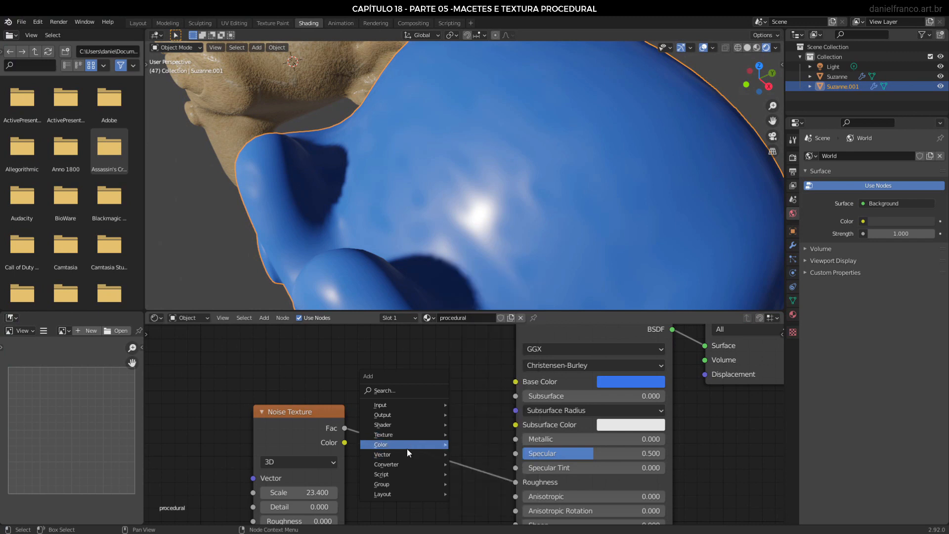
{"action": "left_click", "coordinate": [482, 510]}
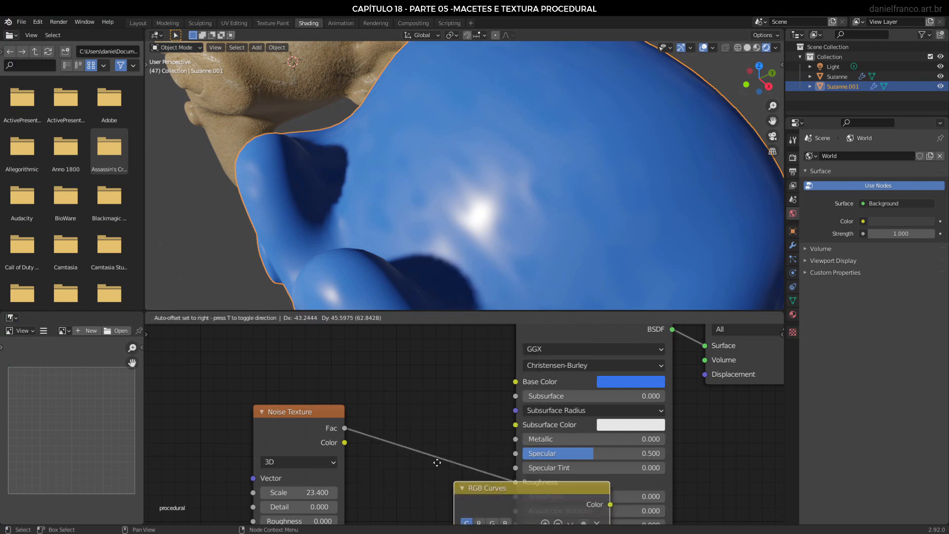
{"action": "left_click", "coordinate": [371, 384]}
{"action": "middle_click_drag", "start_coordinate": [518, 469], "coordinate": [472, 428]}
{"action": "scroll", "coordinate": [472, 428], "scroll_direction": "up", "scroll_amount": 1}
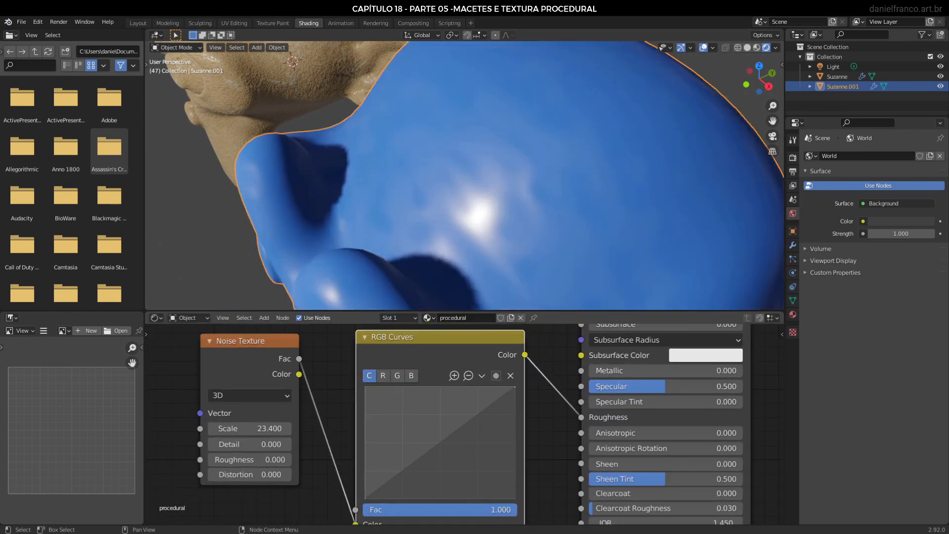
Shape the RGB Curves into a steep S-curve with points at about X 0.38, Y 0.06 and X 0.65, Y 0.89
{"action": "left_click_drag", "start_coordinate": [473, 424], "coordinate": [391, 440]}
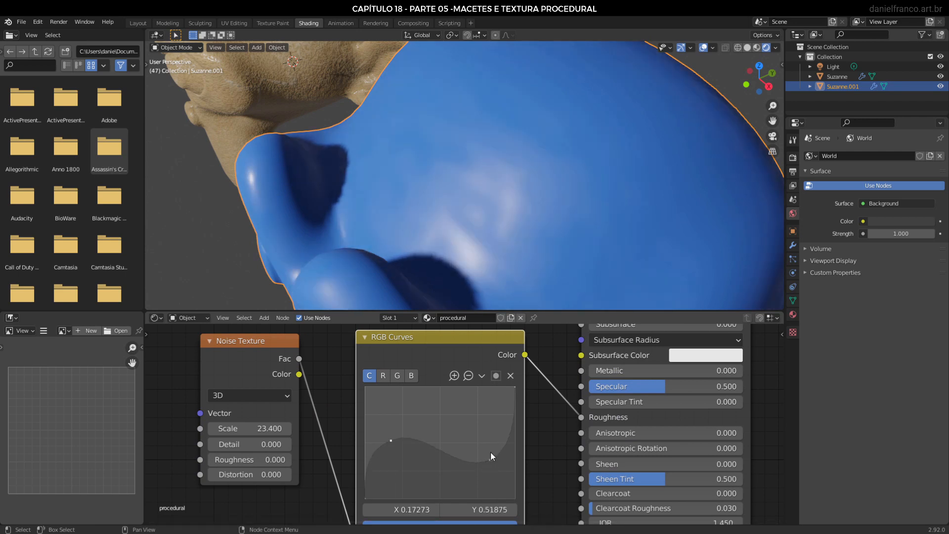
{"action": "left_click_drag", "start_coordinate": [499, 460], "coordinate": [467, 396]}
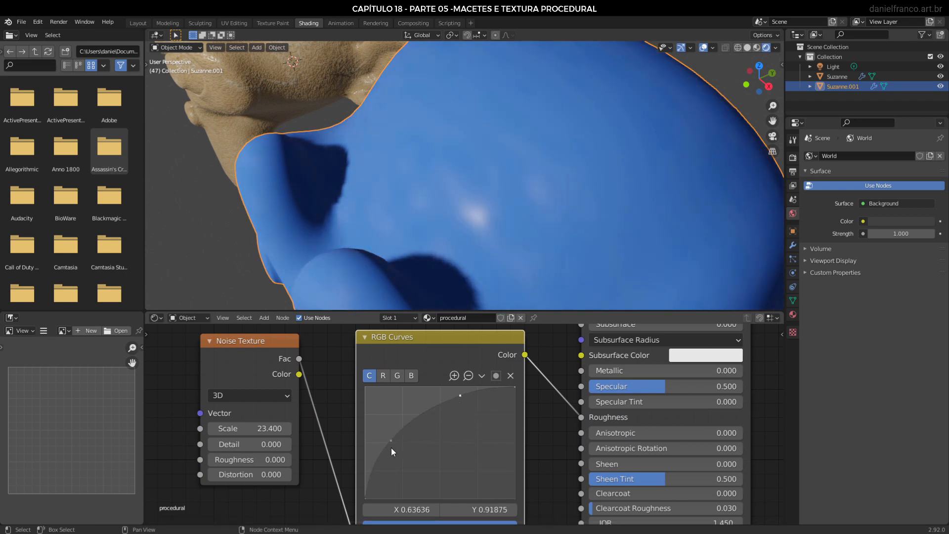
{"action": "left_click_drag", "start_coordinate": [391, 444], "coordinate": [422, 492]}
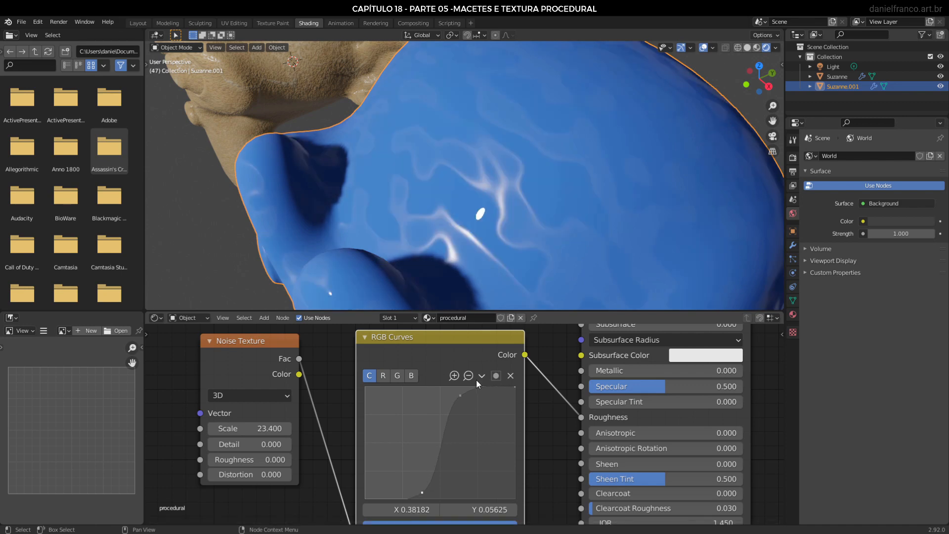
{"action": "mouse_move", "coordinate": [460, 395]}
{"action": "left_mouse_down"}
{"action": "mouse_move", "coordinate": [474, 412]}
{"action": "mouse_move", "coordinate": [464, 398]}
{"action": "left_mouse_up"}
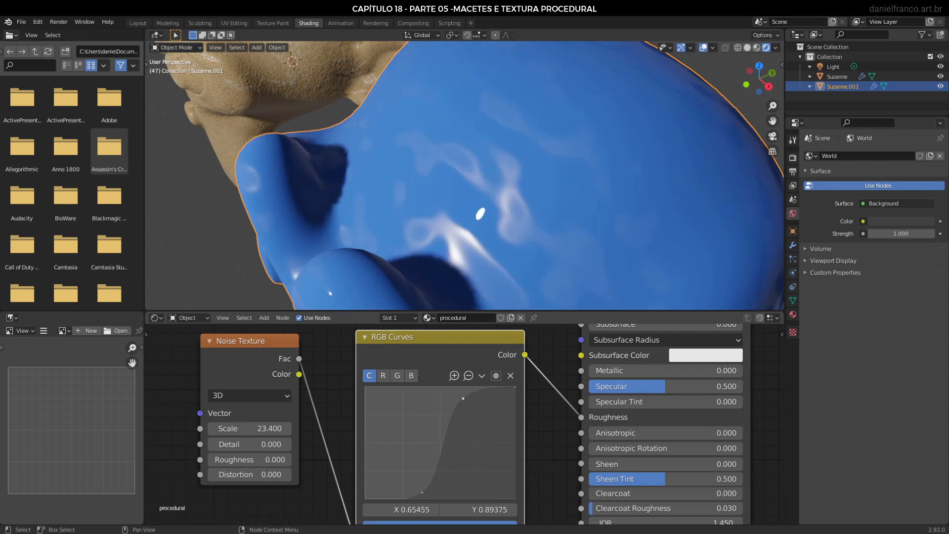
Inspect the roughness variation on the blue head and preview the RGB Curves output directly on it
{"action": "scroll", "coordinate": [528, 208], "scroll_direction": "up", "scroll_amount": 2}
{"action": "scroll", "coordinate": [532, 212], "scroll_direction": "down", "scroll_amount": 3}
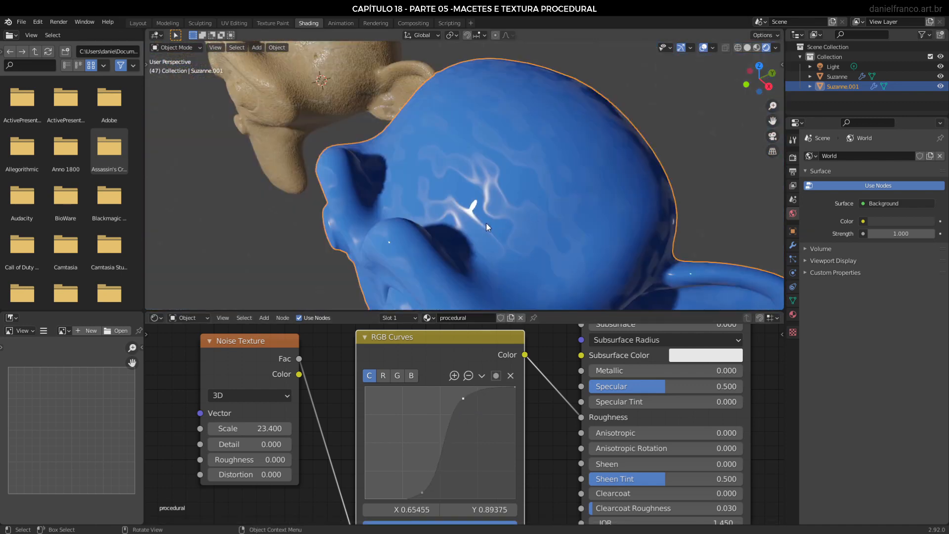
{"action": "middle_click_drag", "start_coordinate": [386, 405], "coordinate": [369, 423]}
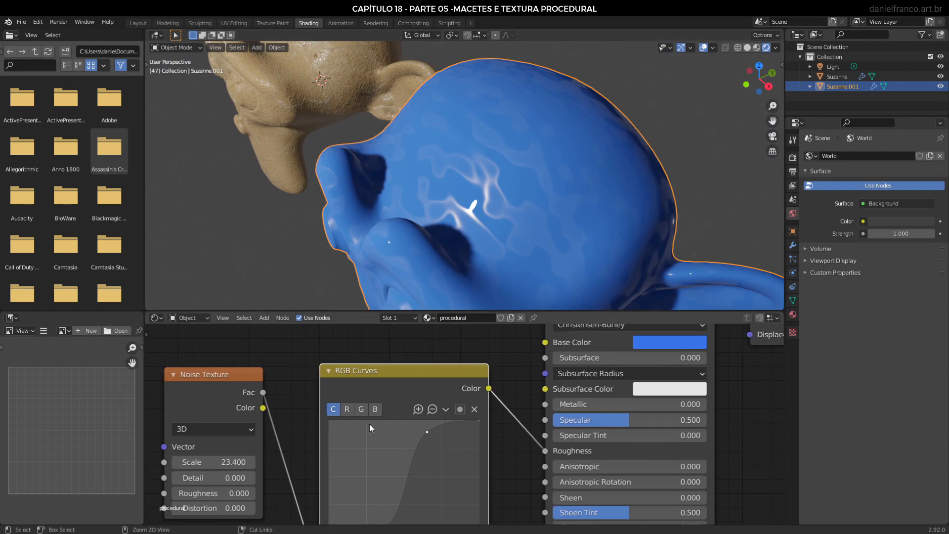
{"action": "left_click", "coordinate": [396, 382], "text": "ctrl+shift"}
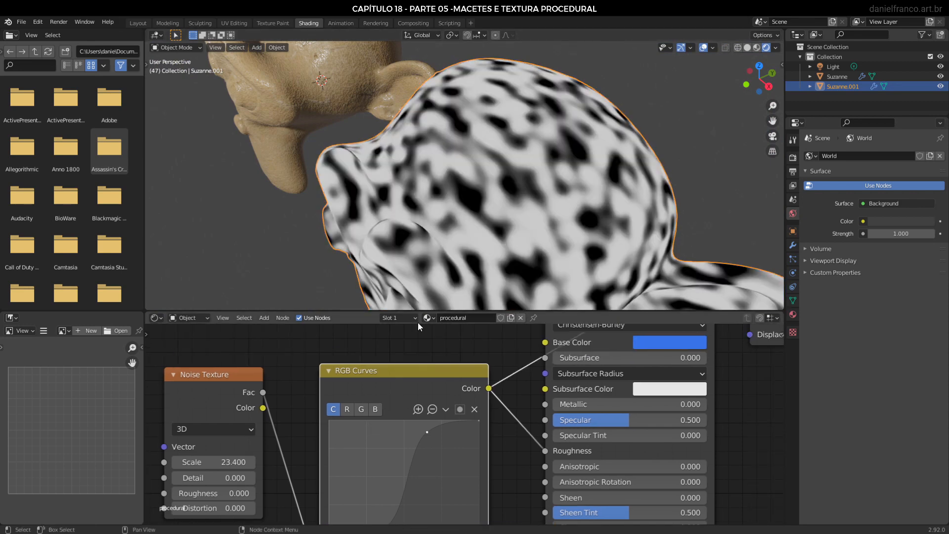
Examine the curve-adjusted noise pattern on the head, then route the Principled BSDF back to the Material Output Surface and check the blue head
{"action": "scroll", "coordinate": [605, 208], "scroll_direction": "up", "scroll_amount": 3}
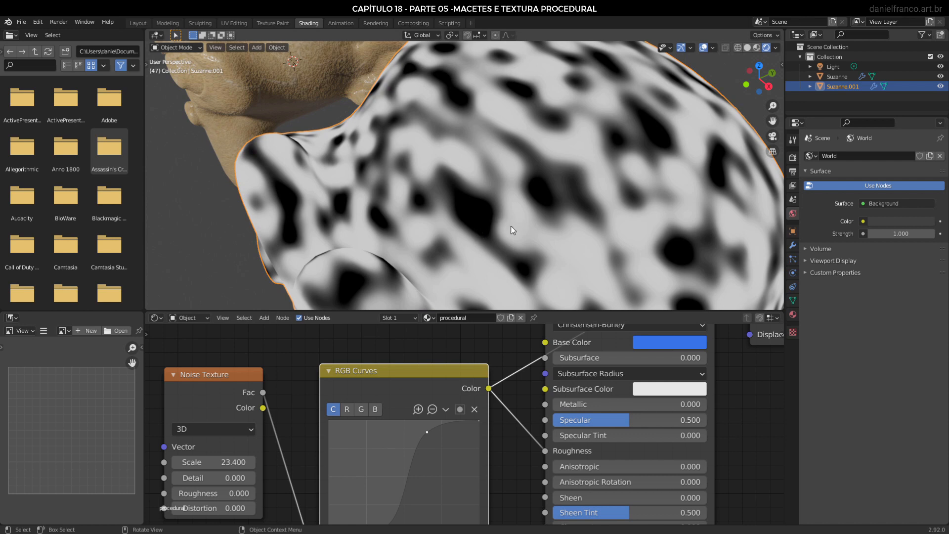
{"action": "middle_click_drag", "start_coordinate": [569, 381], "coordinate": [491, 426]}
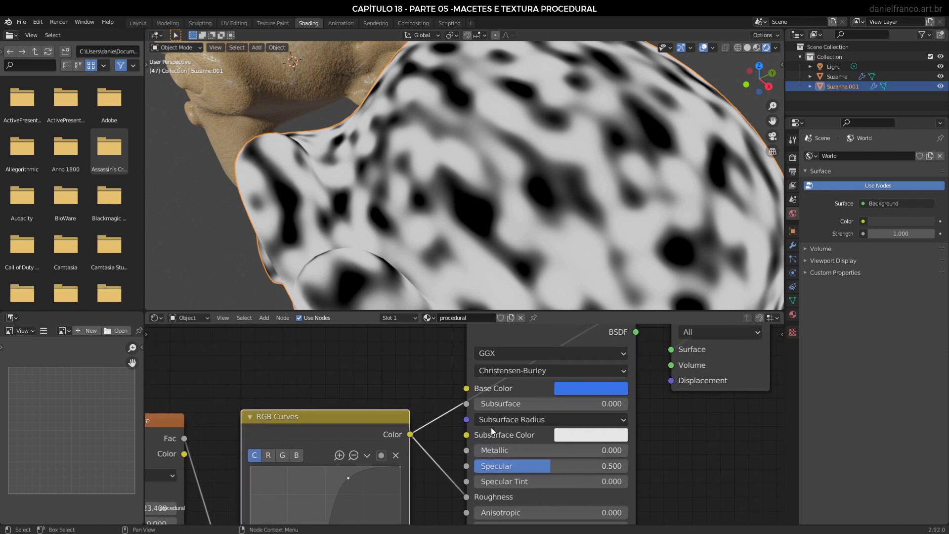
{"action": "left_click", "coordinate": [553, 334], "text": "ctrl+shift"}
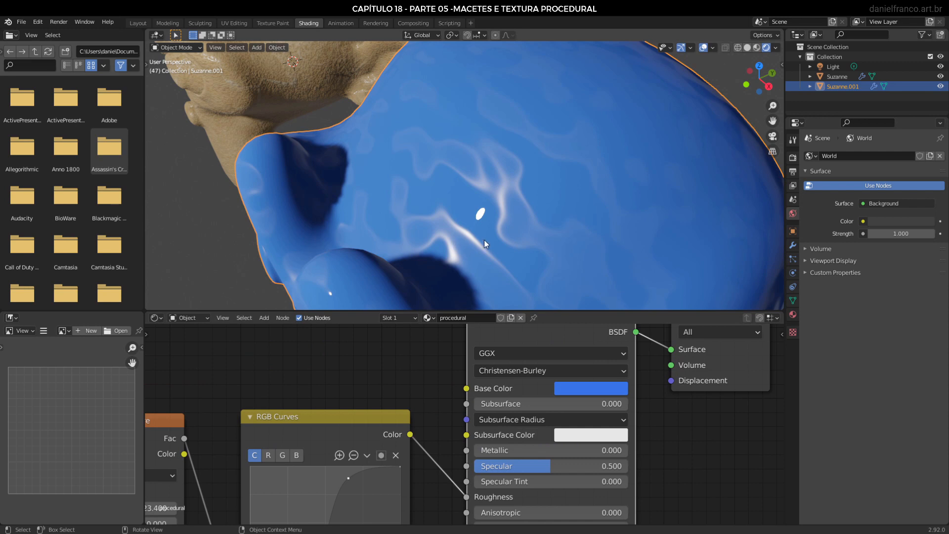
{"action": "middle_click_drag", "start_coordinate": [485, 239], "coordinate": [481, 238]}
{"action": "scroll", "coordinate": [481, 238], "scroll_direction": "down", "scroll_amount": 10}
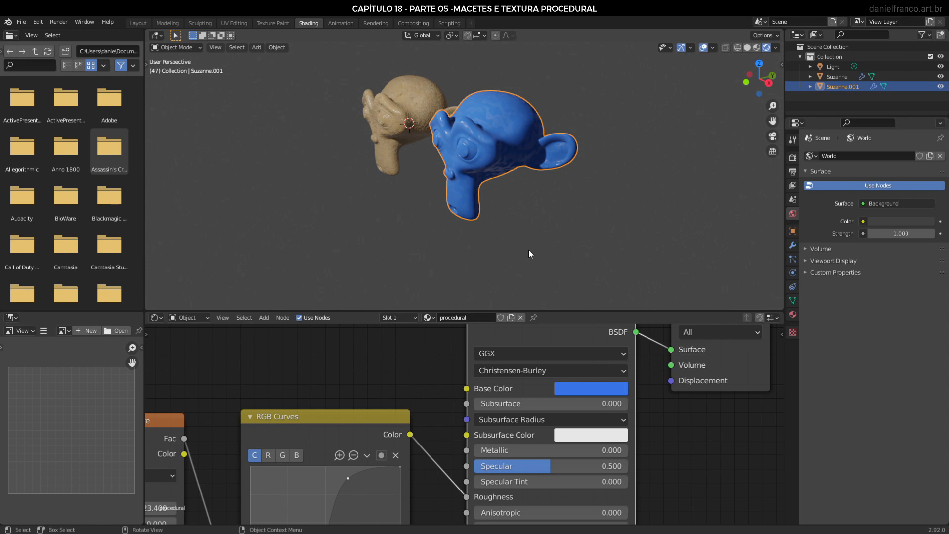
Delete the RGB Curves node between the Noise Texture and the Principled BSDF
{"action": "key", "text": "shift+a"}
{"action": "mouse_move", "coordinate": [301, 386]}
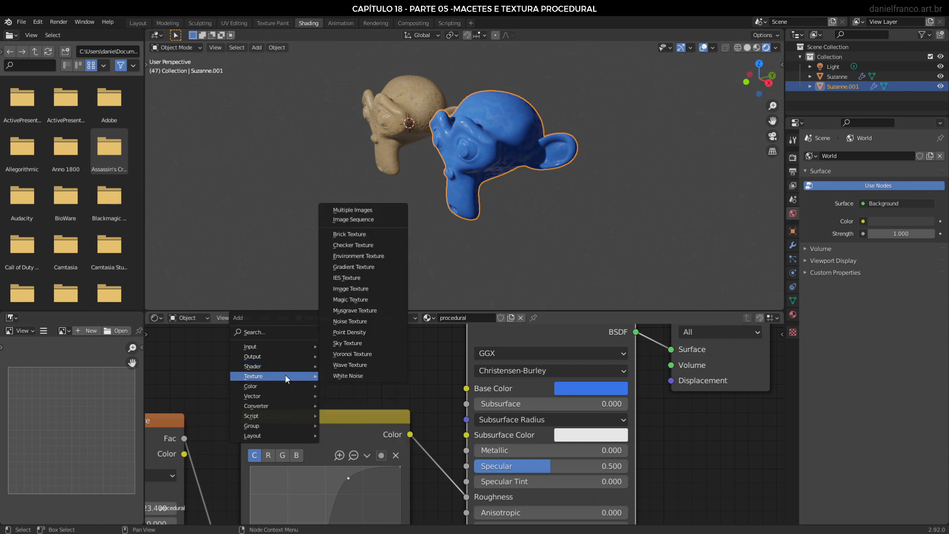
{"action": "scroll", "coordinate": [490, 475], "scroll_direction": "down", "scroll_amount": 3}
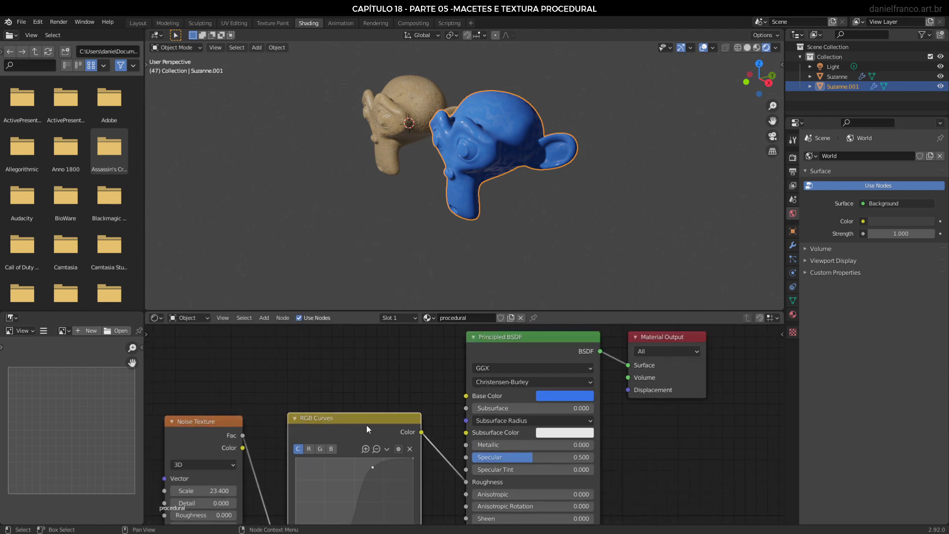
{"action": "key", "text": "x"}
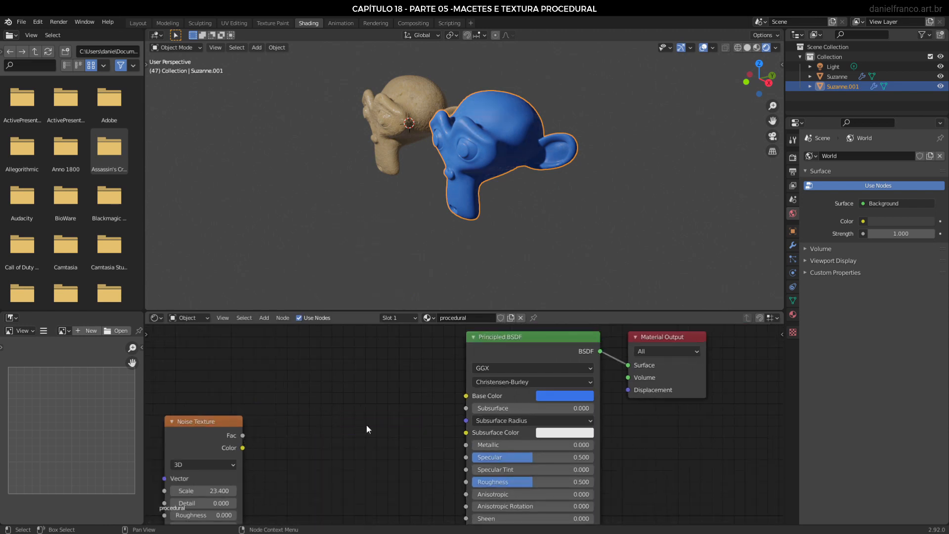
Add a MixRGB node with a factor of 0.600 and connect its Color output to the Principled BSDF Base Color
{"action": "key", "text": "shift+a"}
{"action": "mouse_move", "coordinate": [287, 446]}
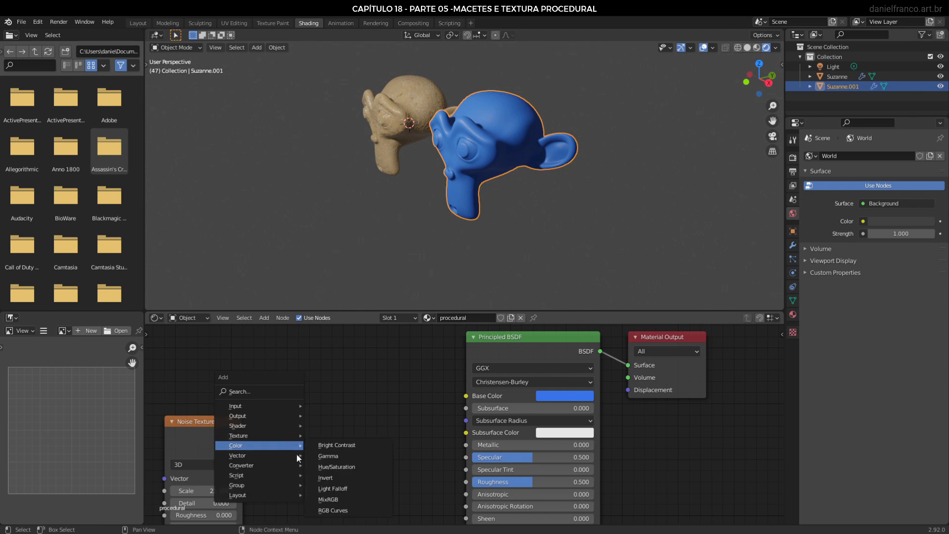
{"action": "left_click", "coordinate": [345, 499]}
{"action": "left_click", "coordinate": [320, 372]}
{"action": "scroll", "coordinate": [352, 439], "scroll_direction": "up", "scroll_amount": 2}
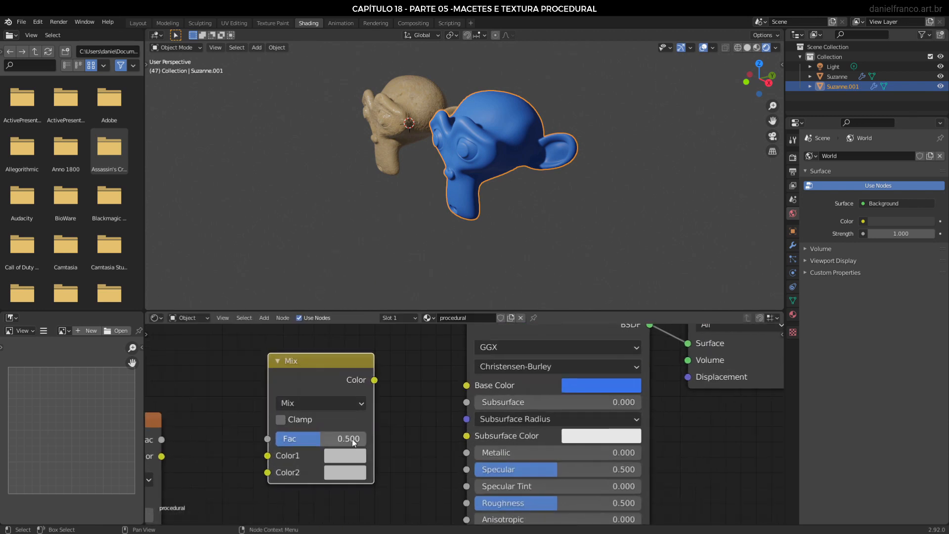
{"action": "left_click_drag", "start_coordinate": [346, 438], "coordinate": [330, 437]}
{"action": "left_click_drag", "start_coordinate": [374, 381], "coordinate": [467, 384]}
Set the Mix node's Color1 to a bright blue and Color2 to a dark green
{"action": "left_click", "coordinate": [344, 454]}
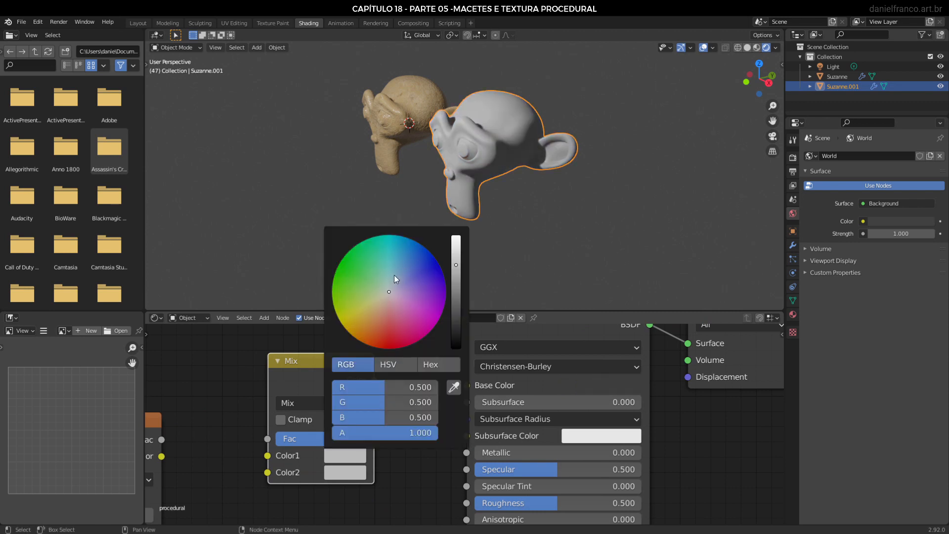
{"action": "left_click_drag", "start_coordinate": [394, 274], "coordinate": [420, 244]}
{"action": "left_click_drag", "start_coordinate": [459, 271], "coordinate": [456, 238]}
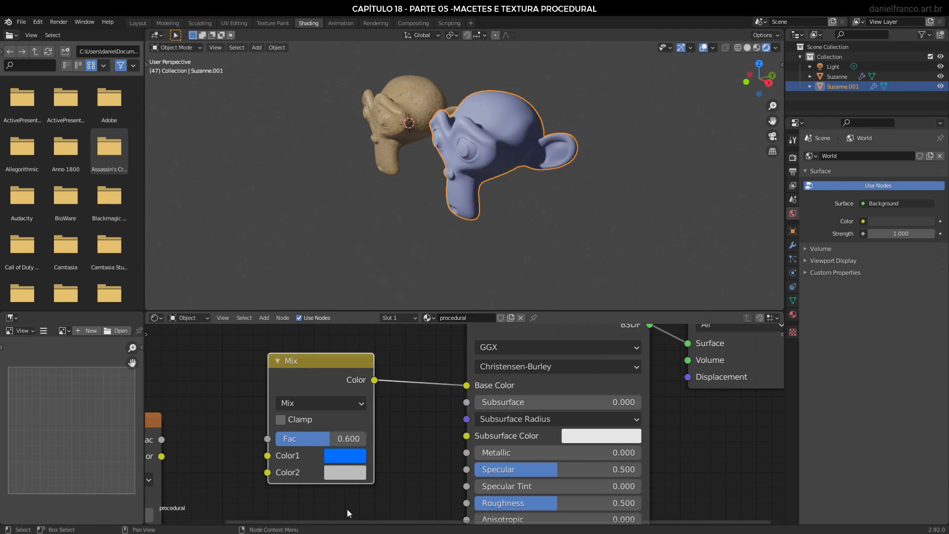
{"action": "left_click", "coordinate": [357, 476]}
{"action": "left_click_drag", "start_coordinate": [413, 292], "coordinate": [443, 326]}
{"action": "mouse_move", "coordinate": [455, 281]}
{"action": "left_mouse_down"}
{"action": "mouse_move", "coordinate": [456, 338]}
{"action": "mouse_move", "coordinate": [456, 295]}
{"action": "left_mouse_up"}
{"action": "left_click", "coordinate": [336, 288]}
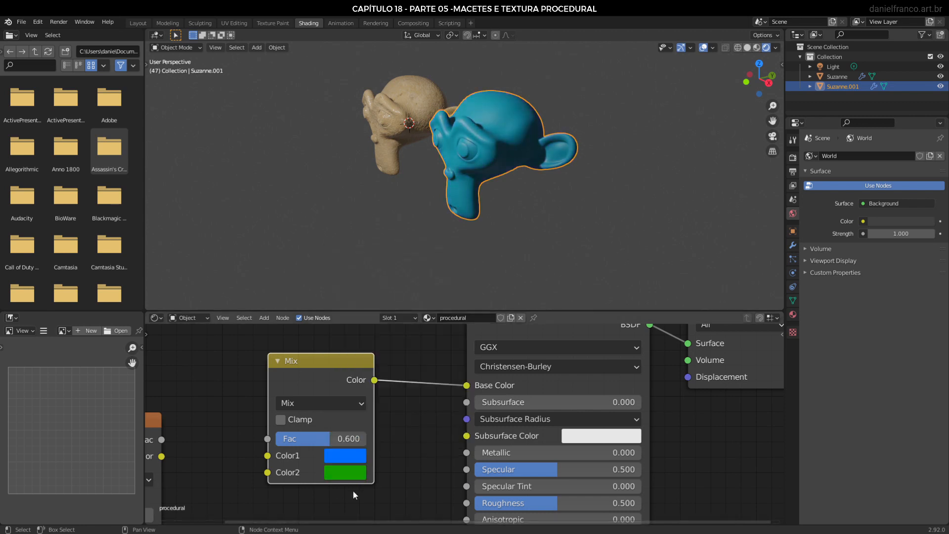
Test the Mix node's factor on the head at 1.000 and then at 0.533
{"action": "scroll", "coordinate": [365, 456], "scroll_direction": "up", "scroll_amount": 4}
{"action": "middle_click_drag", "start_coordinate": [364, 455], "coordinate": [514, 432]}
{"action": "left_click_drag", "start_coordinate": [470, 421], "coordinate": [487, 421]}
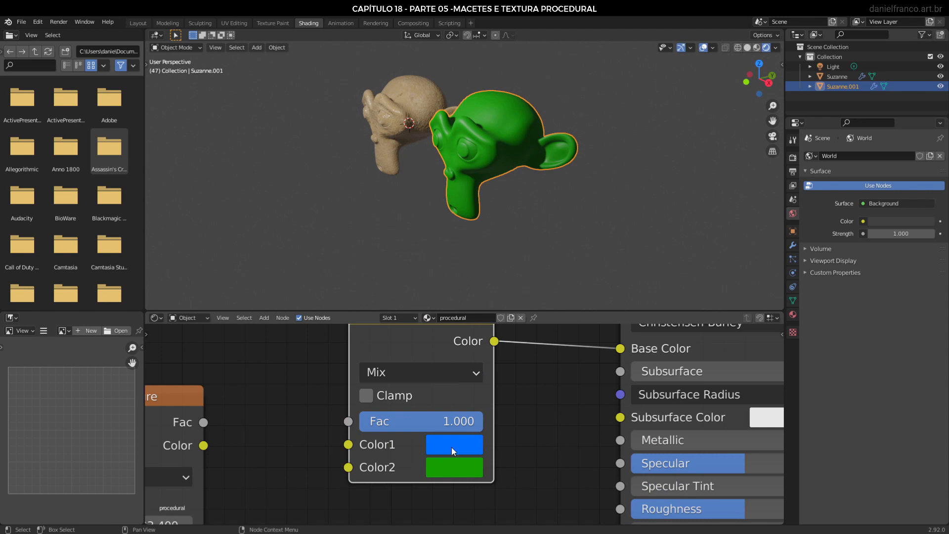
{"action": "left_click_drag", "start_coordinate": [487, 421], "coordinate": [428, 420]}
{"action": "middle_click_drag", "start_coordinate": [428, 420], "coordinate": [648, 416]}
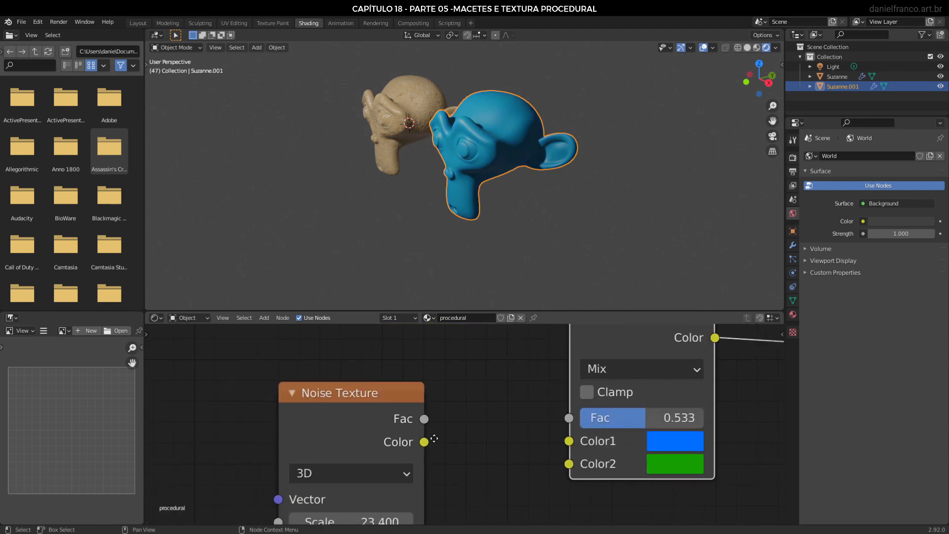
Preview the Noise Texture directly on the head and connect its Fac output to the Mix node's Fac input
{"action": "left_click", "coordinate": [346, 417], "text": "ctrl+shift"}
{"action": "scroll", "coordinate": [472, 57], "scroll_direction": "up", "scroll_amount": 6}
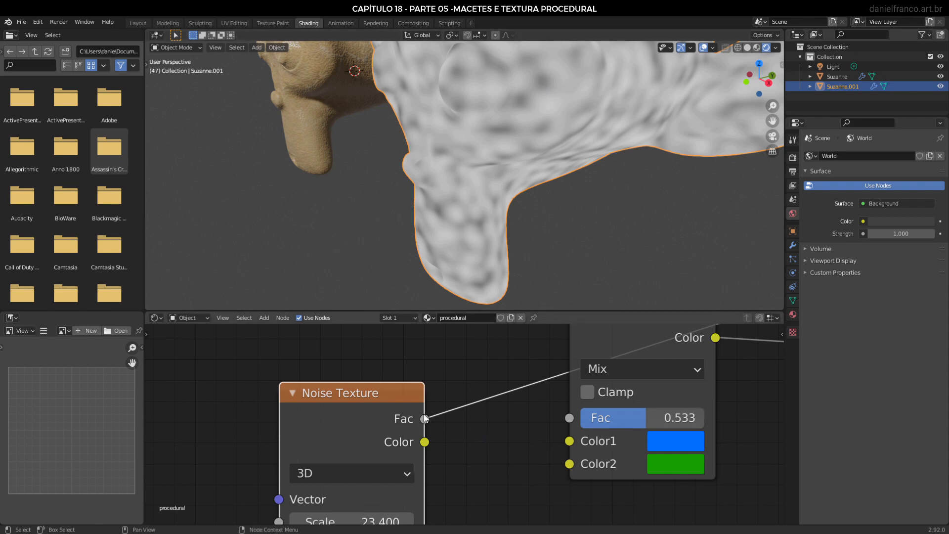
{"action": "left_click_drag", "start_coordinate": [424, 419], "coordinate": [569, 418]}
Route the Principled BSDF back to the Material Output Surface and inspect the noise-driven blue and green mix on the head
{"action": "middle_click_drag", "start_coordinate": [659, 395], "coordinate": [338, 465]}
{"action": "scroll", "coordinate": [456, 384], "scroll_direction": "down", "scroll_amount": 2}
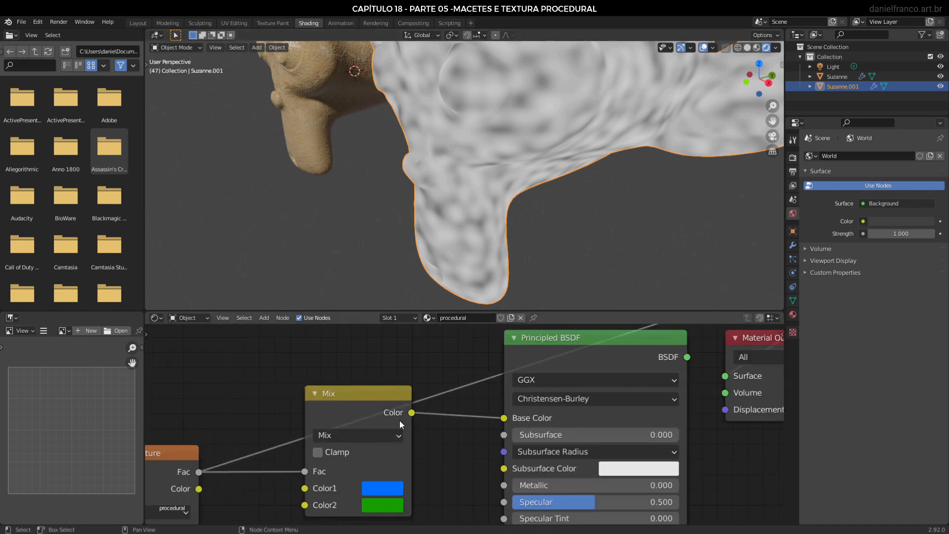
{"action": "left_click_drag", "start_coordinate": [407, 411], "coordinate": [504, 418]}
{"action": "middle_click_drag", "start_coordinate": [607, 399], "coordinate": [535, 414]}
{"action": "left_click", "coordinate": [559, 365], "text": "ctrl+shift"}
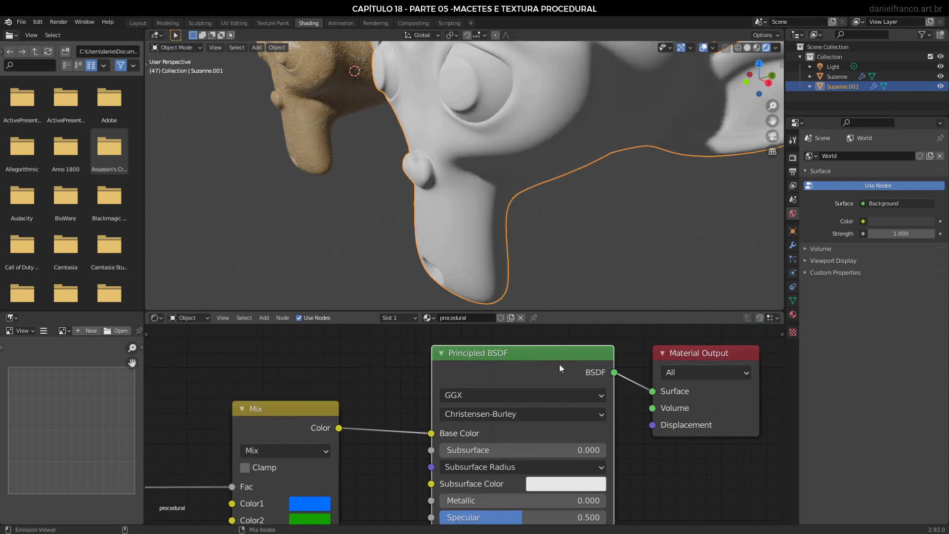
{"action": "scroll", "coordinate": [592, 135], "scroll_direction": "up", "scroll_amount": 2}
{"action": "scroll", "coordinate": [596, 136], "scroll_direction": "down", "scroll_amount": 6}
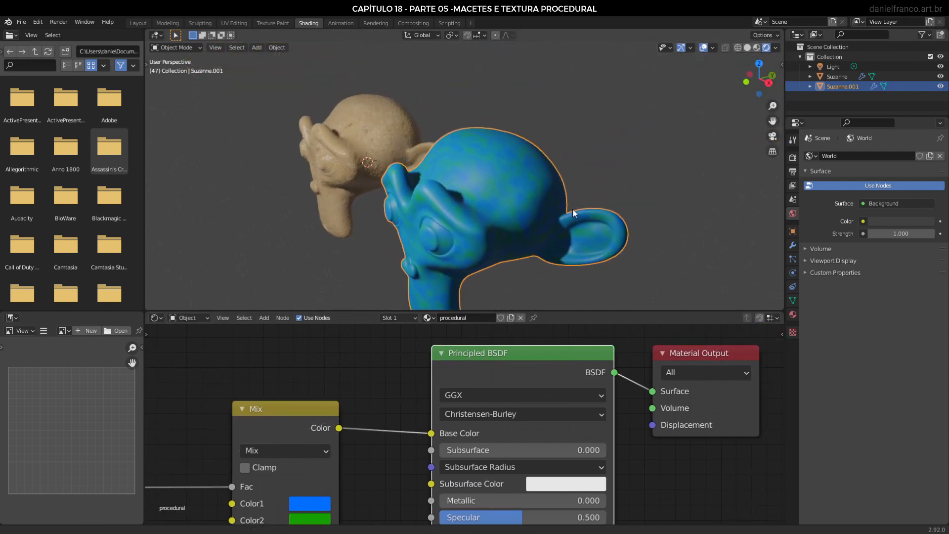
{"action": "scroll", "coordinate": [557, 201], "scroll_direction": "up", "scroll_amount": 4}
{"action": "scroll", "coordinate": [547, 207], "scroll_direction": "down", "scroll_amount": 2}
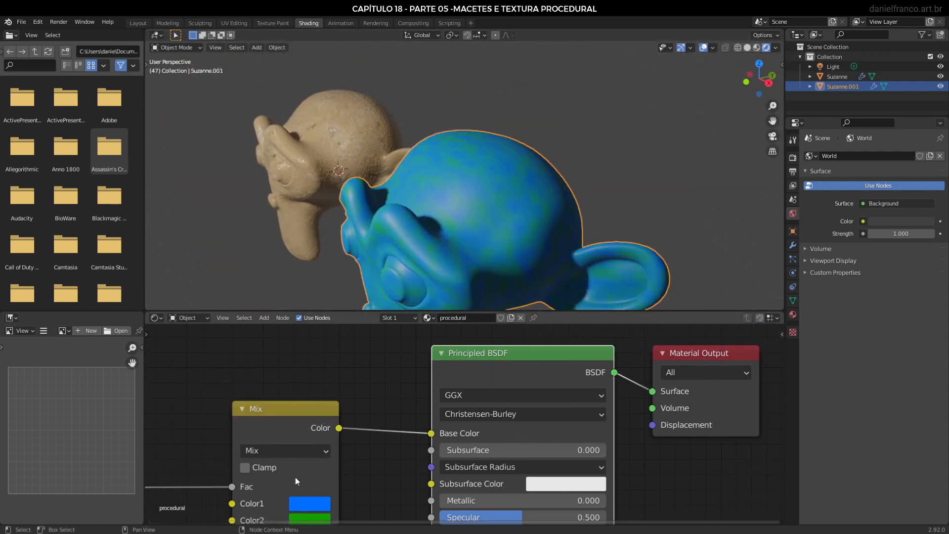